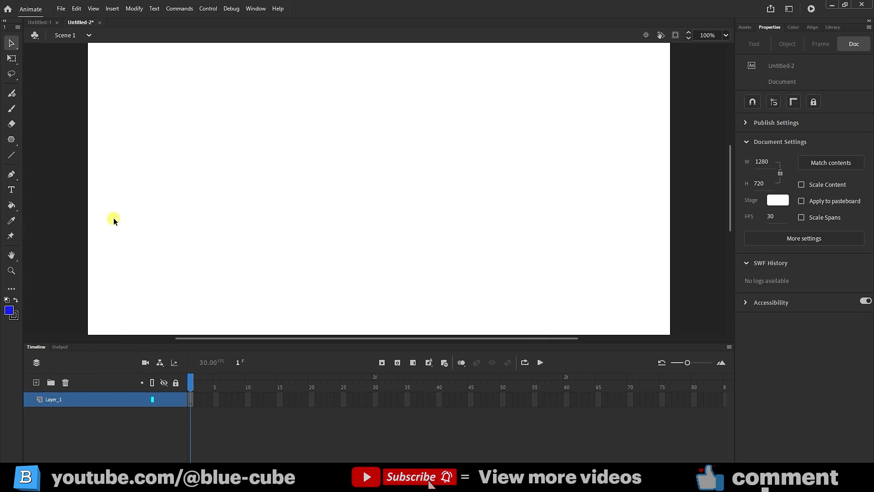
Draw a blue circle with the Oval Tool and place it near the stage centre.
{"action": "left_click", "coordinate": [10, 139]}
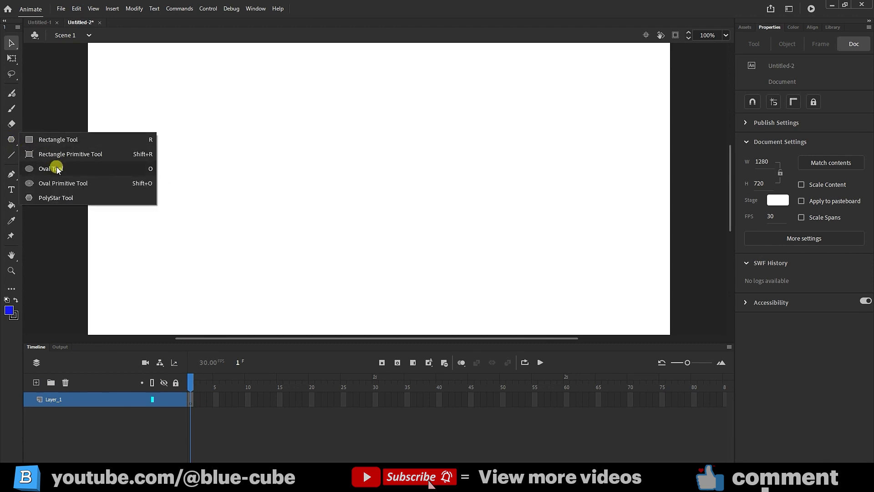
{"action": "left_click", "coordinate": [57, 169]}
{"action": "left_click_drag", "start_coordinate": [357, 170], "coordinate": [375, 202]}
{"action": "left_click", "coordinate": [11, 58]}
{"action": "left_click", "coordinate": [504, 405]}
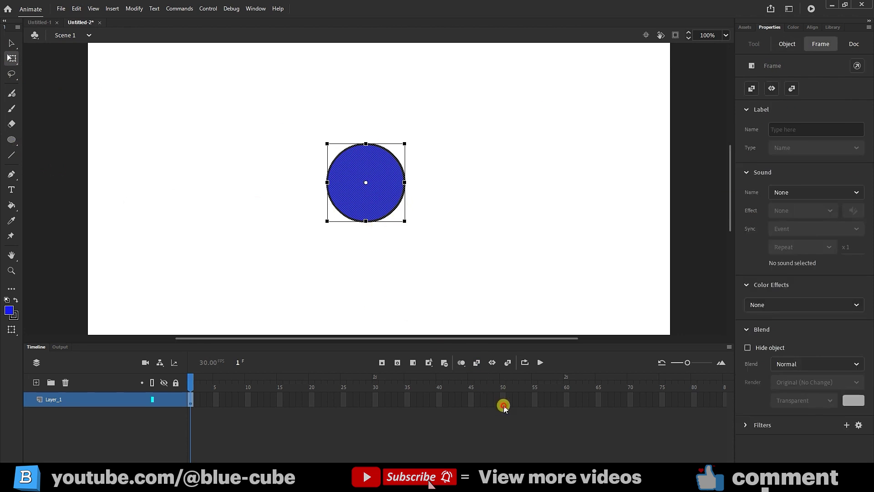
Extend Layer_1 to frame 50 and apply a shape tween across frames 1–50.
{"action": "left_click", "coordinate": [382, 363]}
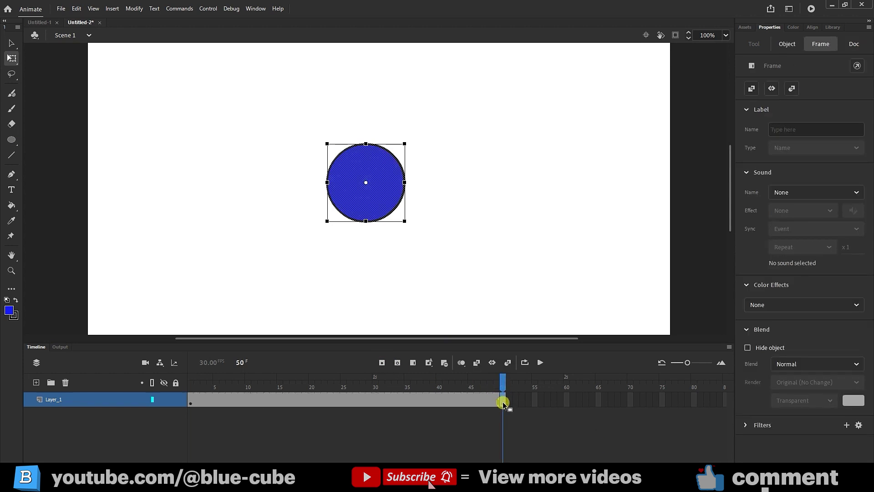
{"action": "left_click", "coordinate": [499, 382]}
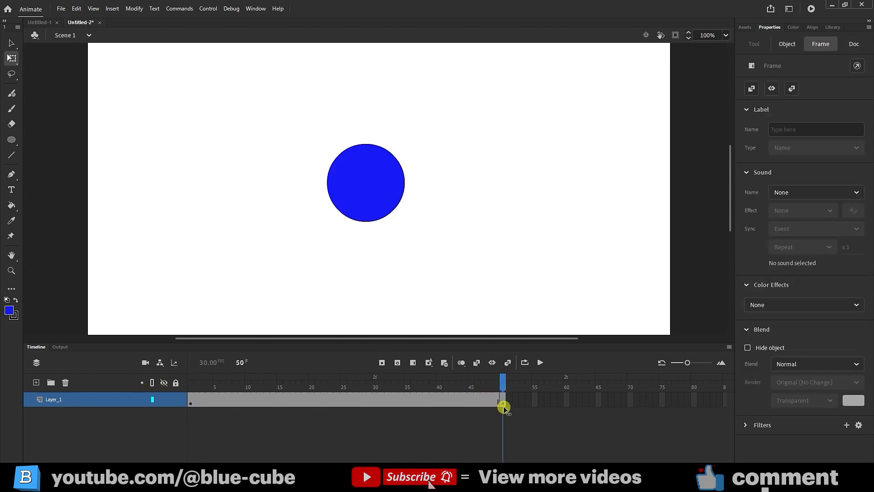
{"action": "right_click", "coordinate": [419, 400]}
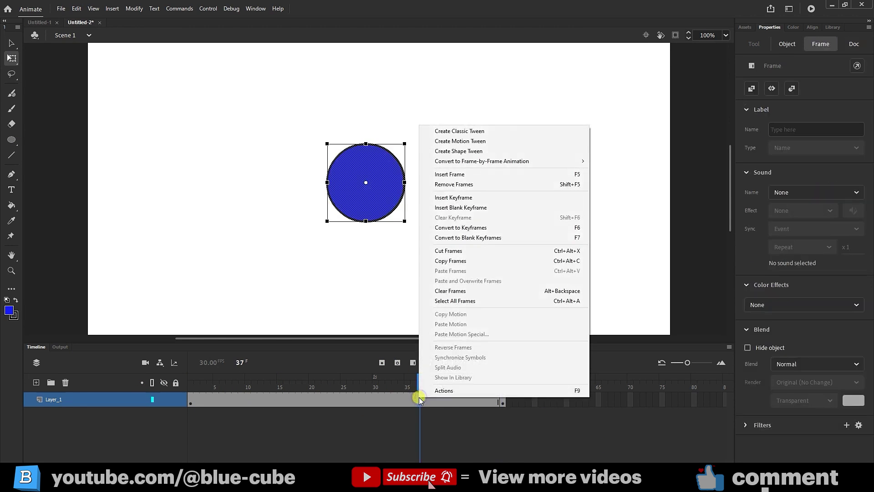
{"action": "left_click", "coordinate": [461, 151]}
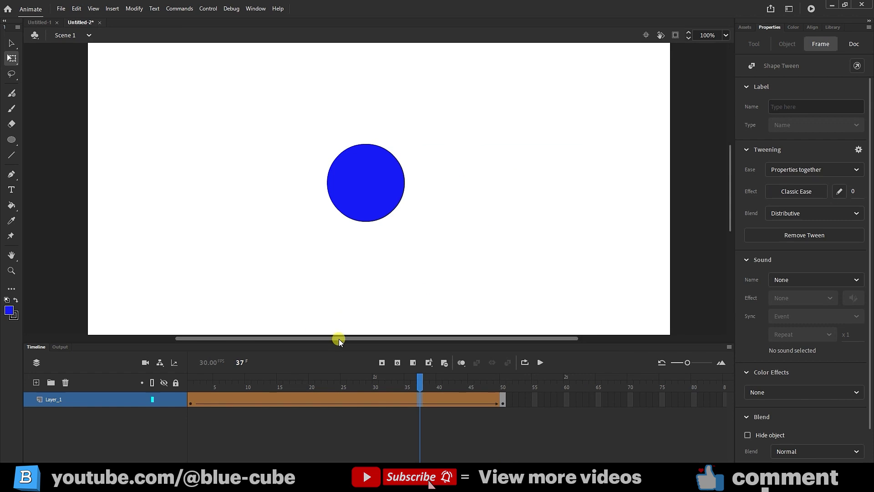
{"action": "left_click_drag", "start_coordinate": [432, 388], "coordinate": [505, 389]}
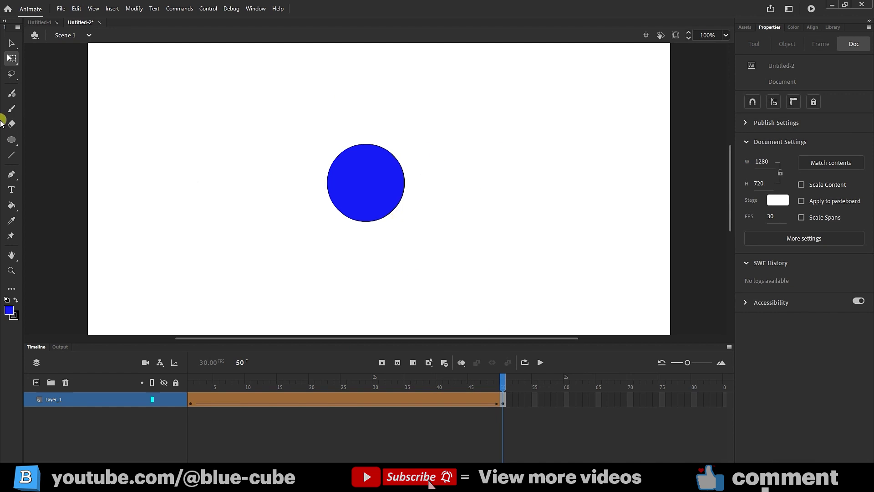
{"action": "left_click_drag", "start_coordinate": [12, 141], "coordinate": [56, 198]}
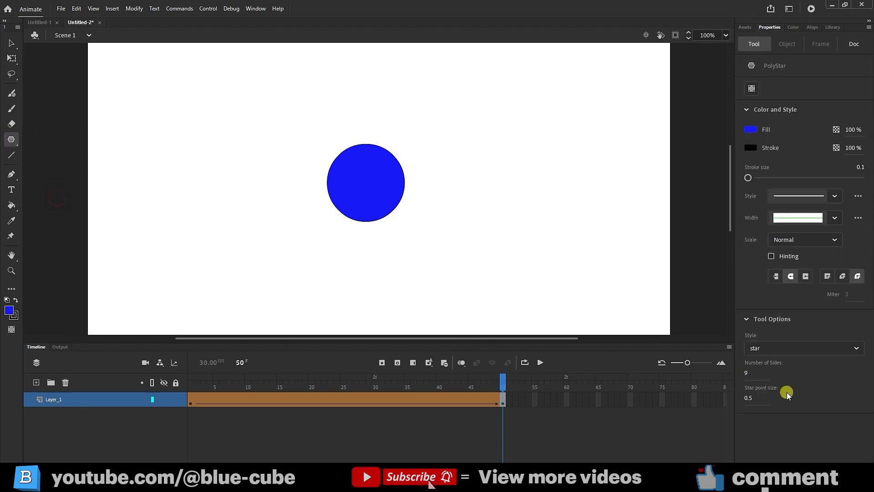
Draw a nine-point star in the lower left with the PolyStar star style and fill it red.
{"action": "left_click", "coordinate": [770, 352]}
{"action": "left_click", "coordinate": [764, 380]}
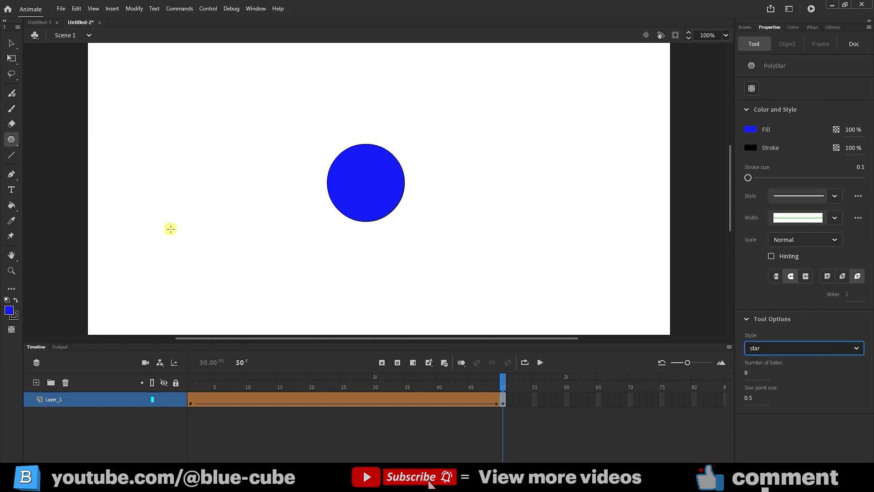
{"action": "mouse_move", "coordinate": [140, 272]}
{"action": "left_mouse_down"}
{"action": "mouse_move", "coordinate": [166, 301]}
{"action": "mouse_move", "coordinate": [152, 293]}
{"action": "left_mouse_up"}
{"action": "left_click", "coordinate": [6, 47]}
{"action": "double_click", "coordinate": [136, 280]}
{"action": "left_click", "coordinate": [751, 149]}
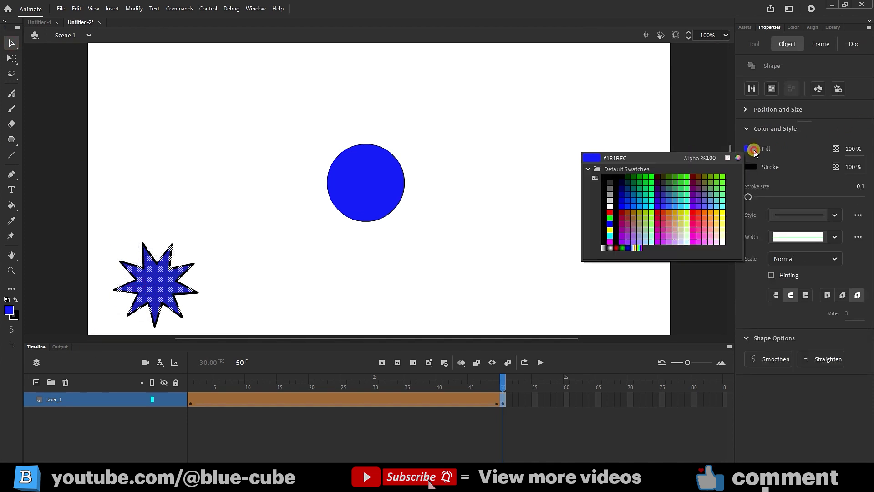
{"action": "left_click", "coordinate": [662, 207]}
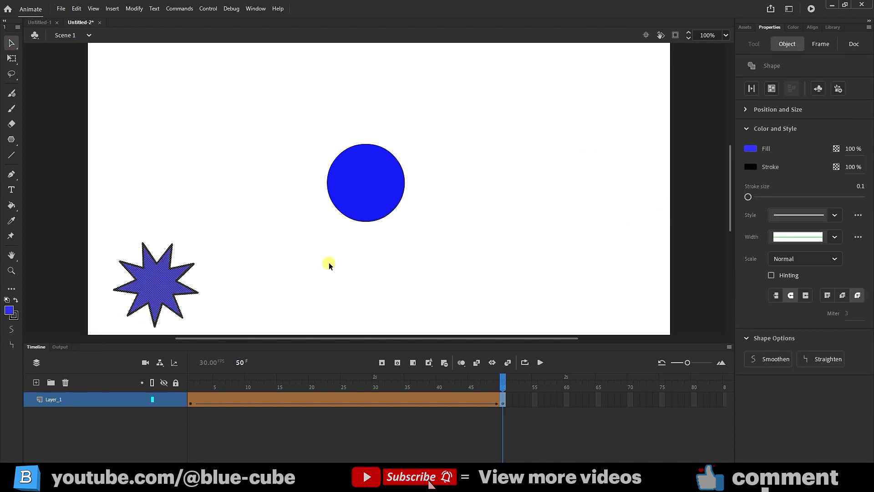
{"action": "left_click", "coordinate": [759, 152]}
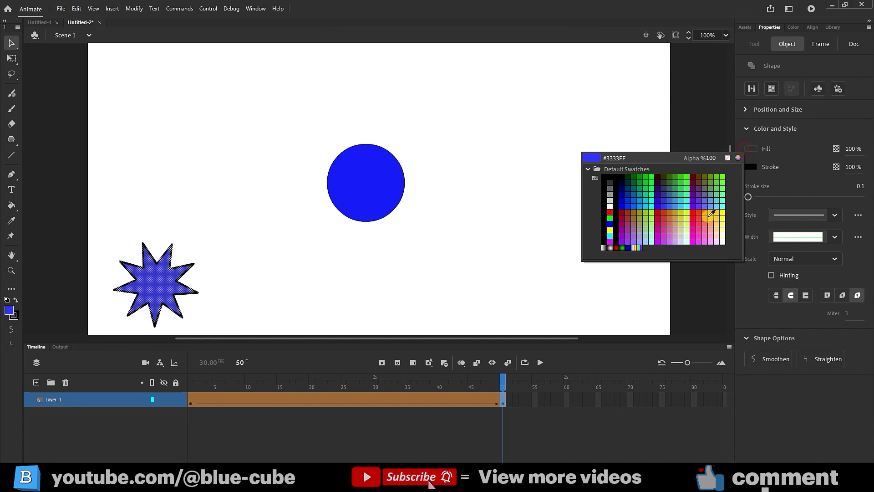
{"action": "left_click", "coordinate": [661, 210]}
Copy the red star into the stage corners on frame 50, then return to frame 1.
{"action": "key", "text": "q"}
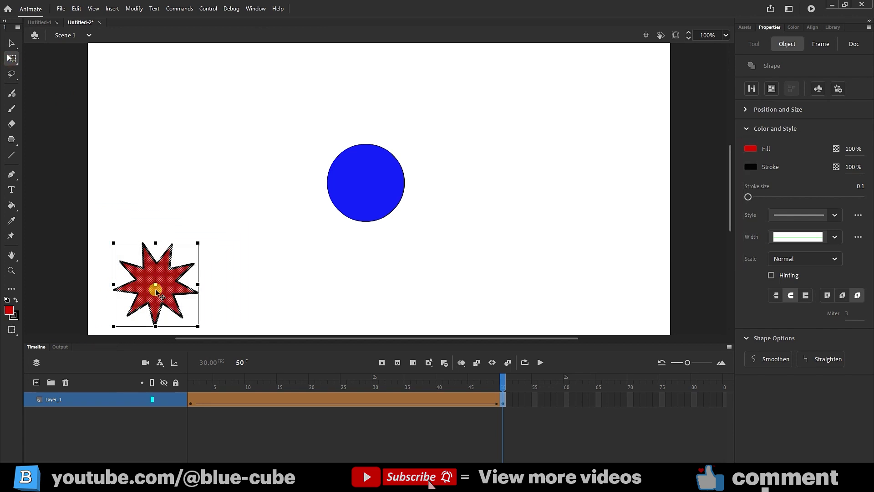
{"action": "left_click_drag", "start_coordinate": [162, 273], "coordinate": [613, 284]}
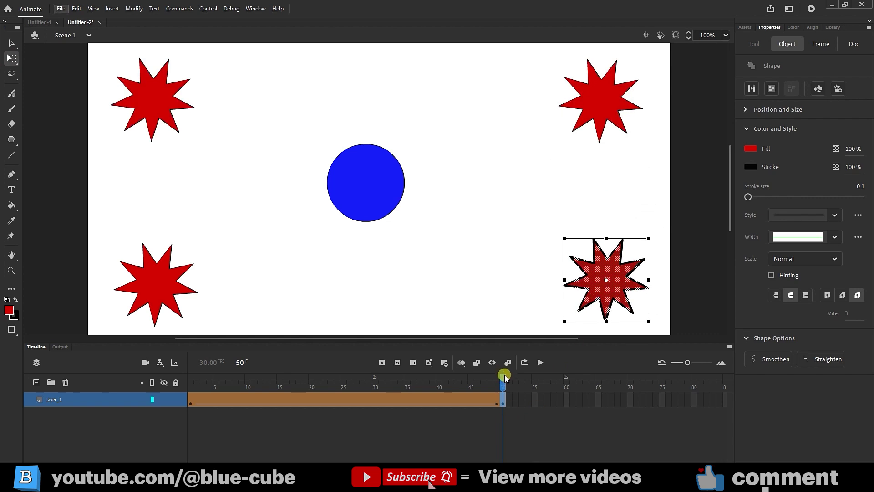
{"action": "left_click", "coordinate": [504, 397]}
{"action": "left_click_drag", "start_coordinate": [303, 234], "coordinate": [264, 276]}
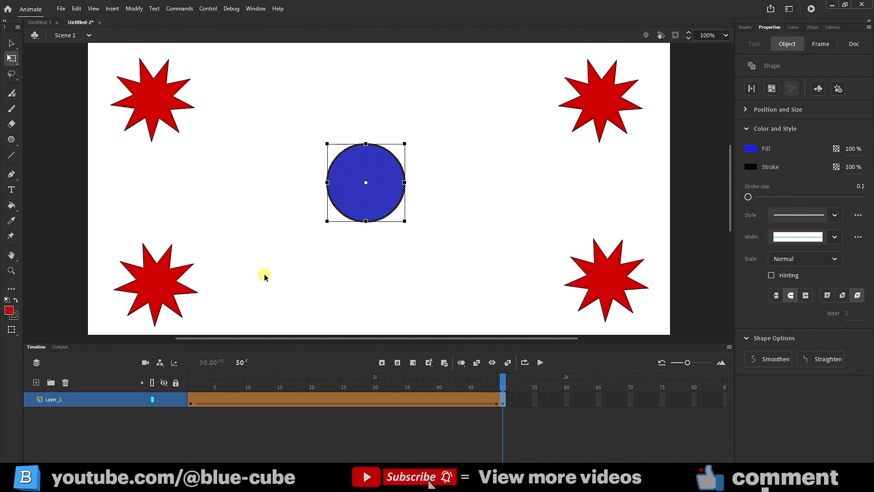
{"action": "left_click", "coordinate": [265, 274]}
{"action": "left_click_drag", "start_coordinate": [505, 376], "coordinate": [192, 377]}
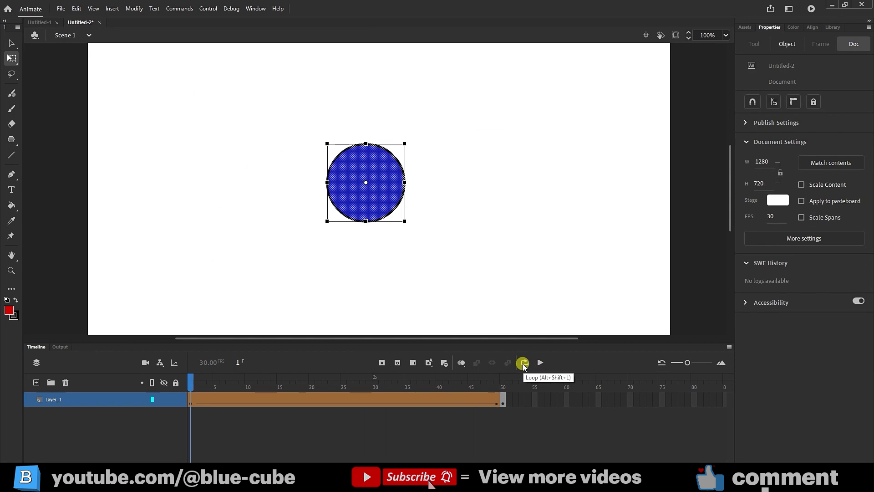
Play the tween with looping over frames 1–50, then pause and scrub through the morph.
{"action": "left_click", "coordinate": [539, 361]}
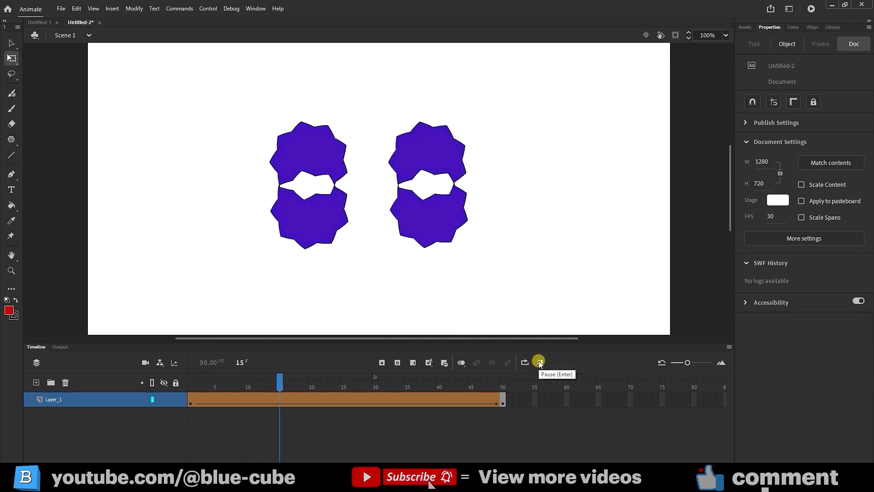
{"action": "left_click_drag", "start_coordinate": [505, 381], "coordinate": [505, 401]}
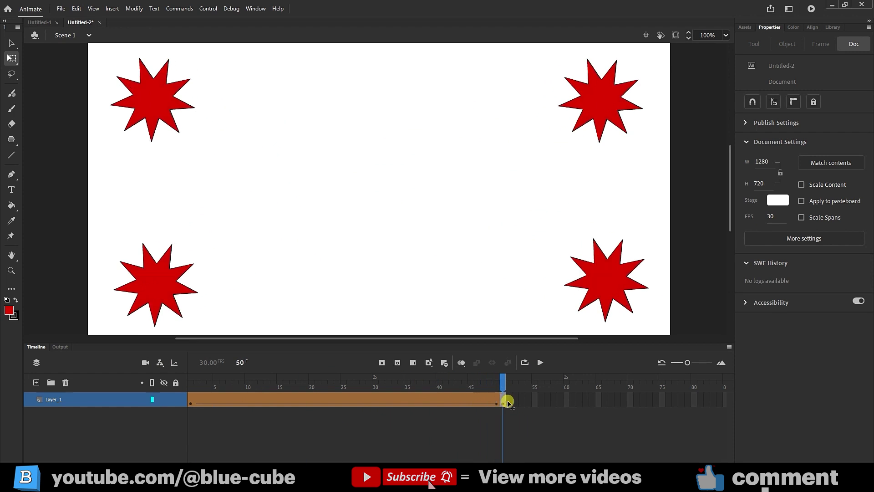
{"action": "left_click", "coordinate": [523, 361]}
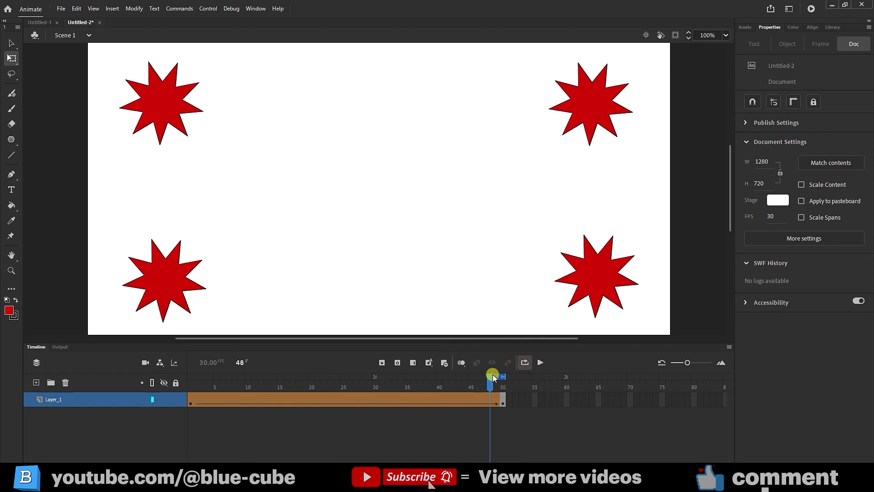
{"action": "left_click_drag", "start_coordinate": [490, 384], "coordinate": [391, 356]}
{"action": "left_click", "coordinate": [540, 363]}
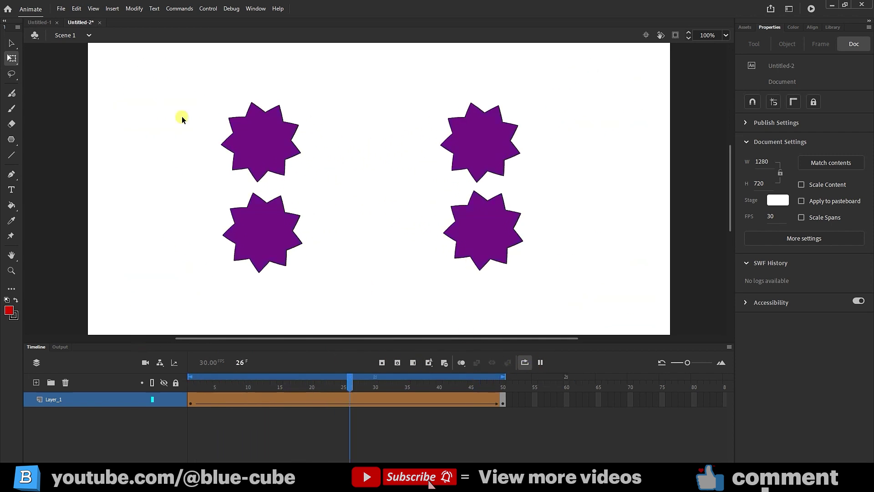
{"action": "left_click", "coordinate": [541, 362]}
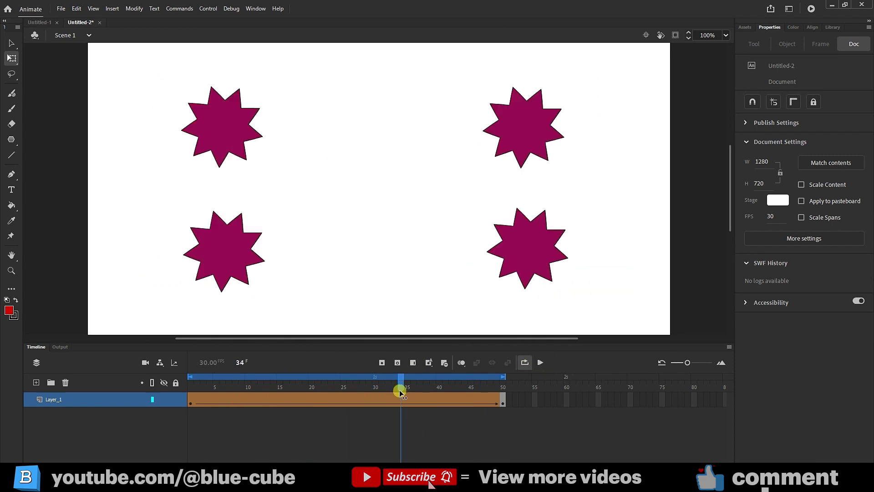
{"action": "left_click_drag", "start_coordinate": [400, 389], "coordinate": [186, 383]}
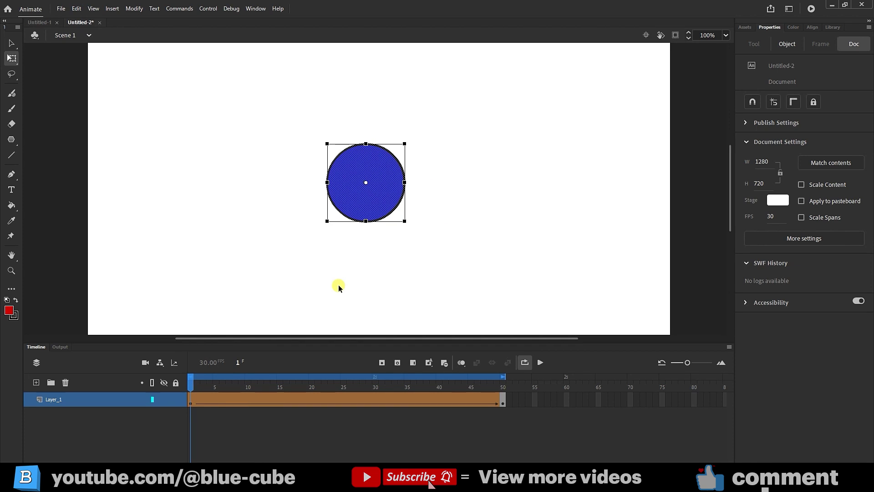
Start File > Save, cancel the save dialog, and return to the File menu.
{"action": "left_click", "coordinate": [59, 9]}
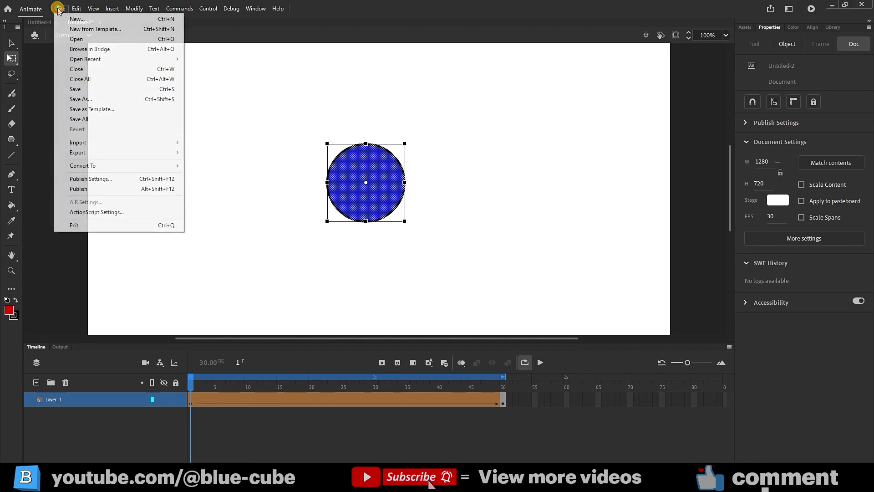
{"action": "left_click", "coordinate": [97, 90]}
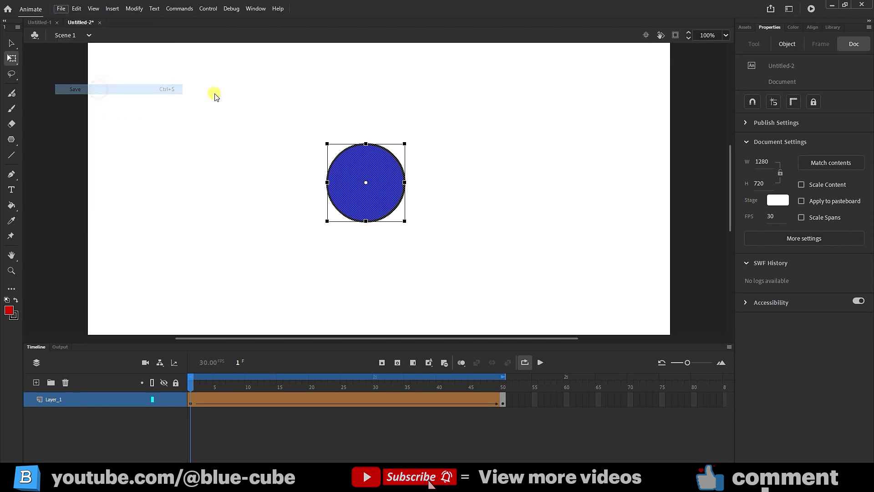
{"action": "left_click", "coordinate": [472, 289]}
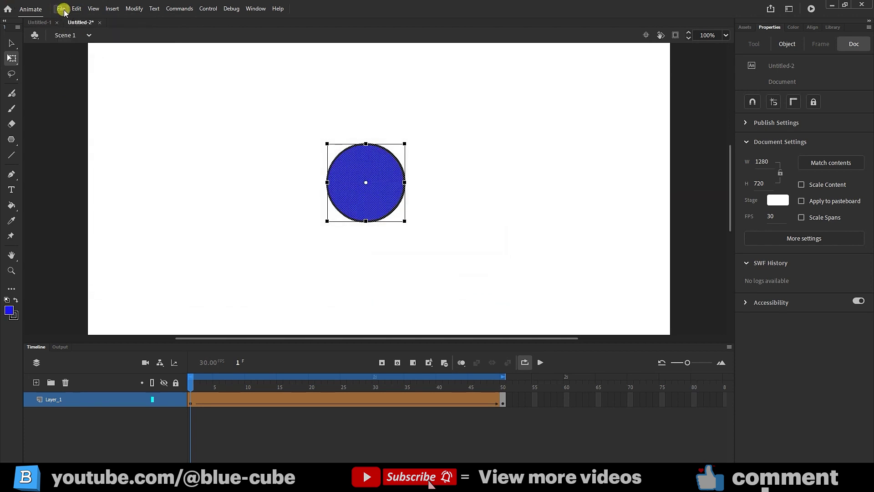
{"action": "left_click", "coordinate": [61, 8]}
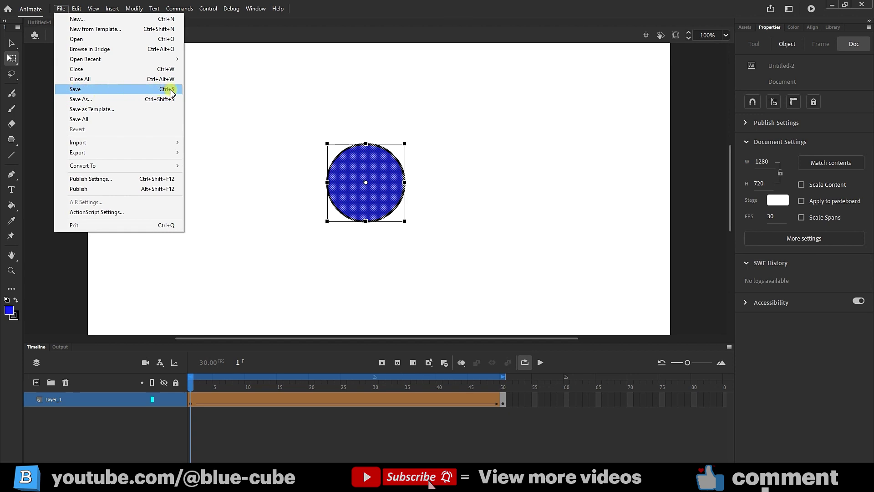
Save As 1.fla in the Desktop\adobe animate folder.
{"action": "left_click", "coordinate": [88, 102]}
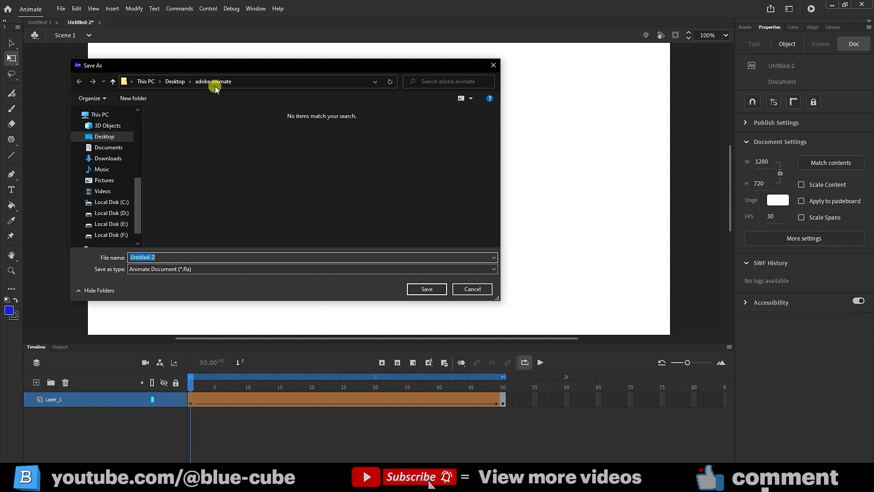
{"action": "left_click", "coordinate": [105, 137]}
{"action": "double_click", "coordinate": [178, 122]}
{"action": "left_click", "coordinate": [423, 287]}
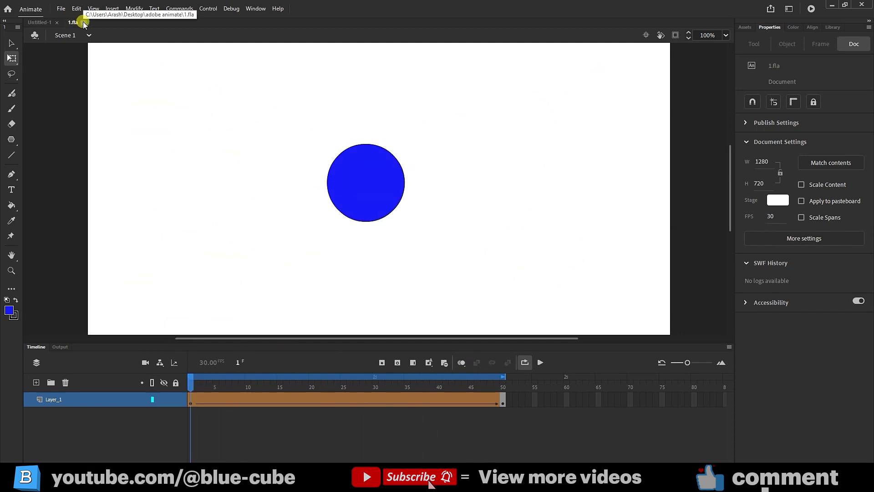
Close 1.fla and Untitled-1, reopen 1.fla from the adobe animate folder, and play it.
{"action": "left_click", "coordinate": [84, 23]}
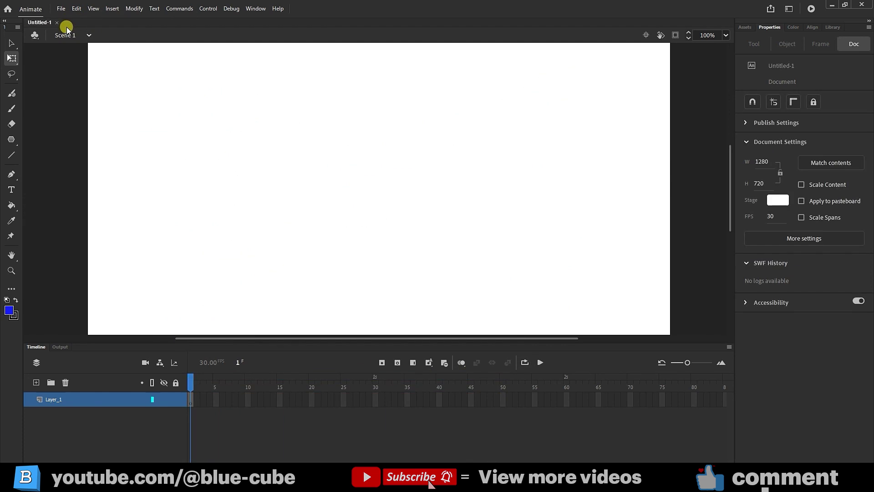
{"action": "left_click", "coordinate": [64, 23]}
{"action": "left_click", "coordinate": [61, 9]}
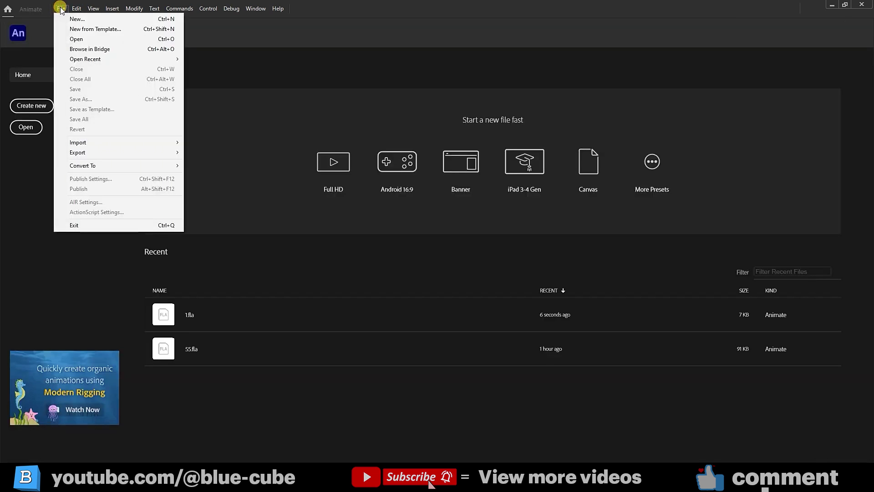
{"action": "left_click", "coordinate": [78, 39]}
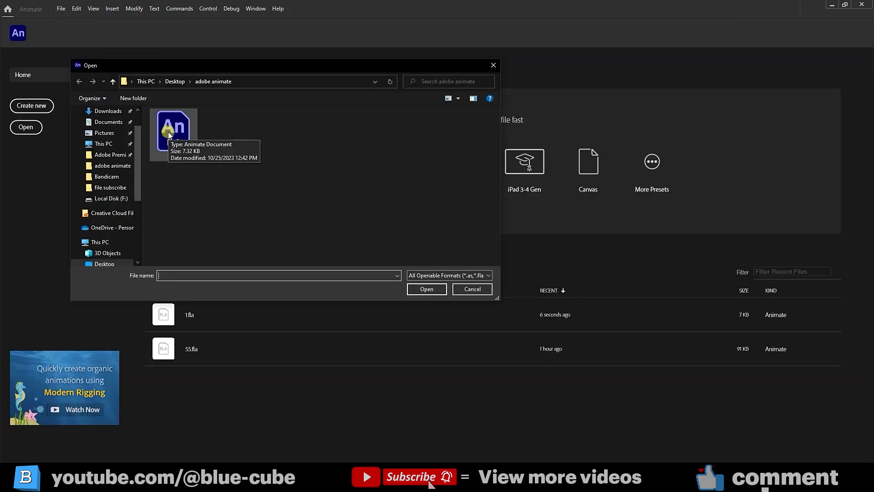
{"action": "left_click", "coordinate": [179, 133]}
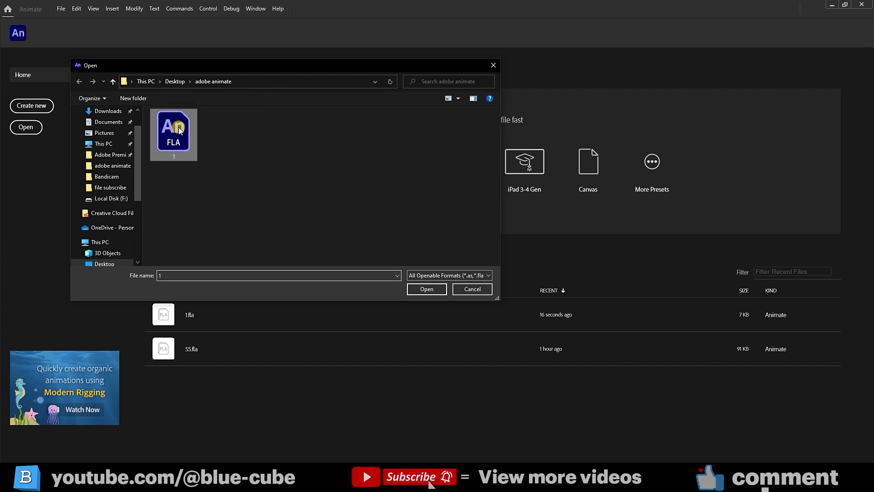
{"action": "left_click", "coordinate": [422, 289]}
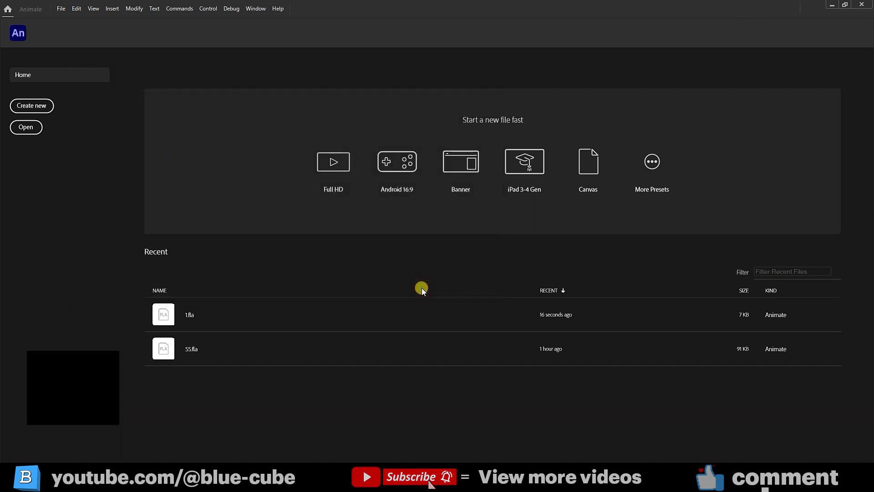
{"action": "key", "text": "Return"}
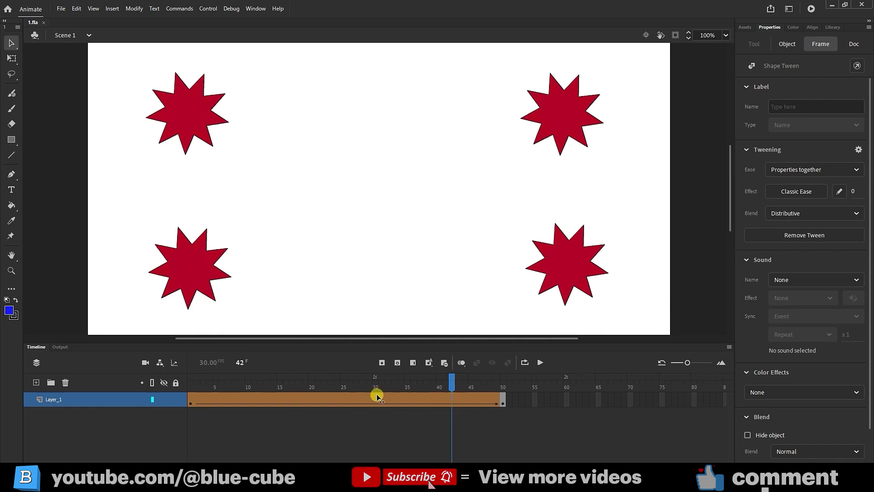
On frame 50, move the bottom-left and bottom-right stars side by side at the bottom centre.
{"action": "left_click", "coordinate": [328, 251]}
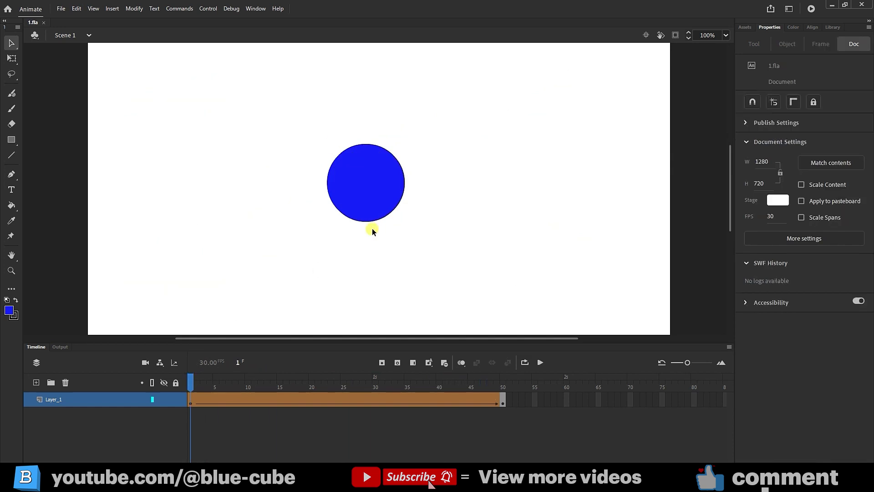
{"action": "left_click", "coordinate": [504, 386]}
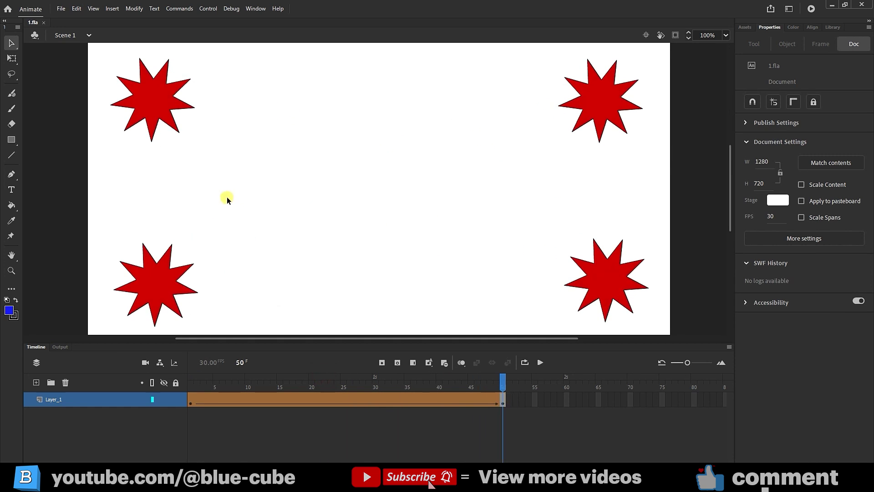
{"action": "left_click_drag", "start_coordinate": [248, 214], "coordinate": [101, 334]}
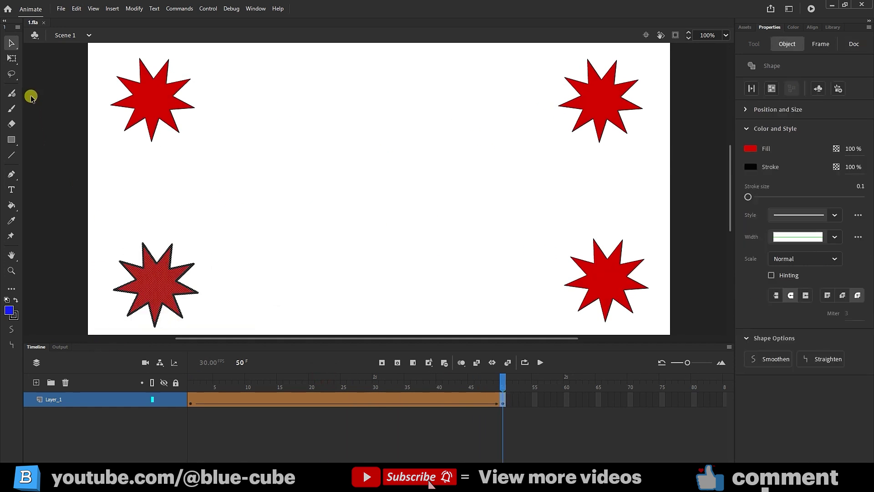
{"action": "left_click", "coordinate": [12, 59]}
{"action": "left_click_drag", "start_coordinate": [146, 289], "coordinate": [357, 290]}
{"action": "left_click", "coordinate": [607, 279]}
{"action": "left_click_drag", "start_coordinate": [607, 279], "coordinate": [510, 287]}
{"action": "key", "text": "ctrl+z"}
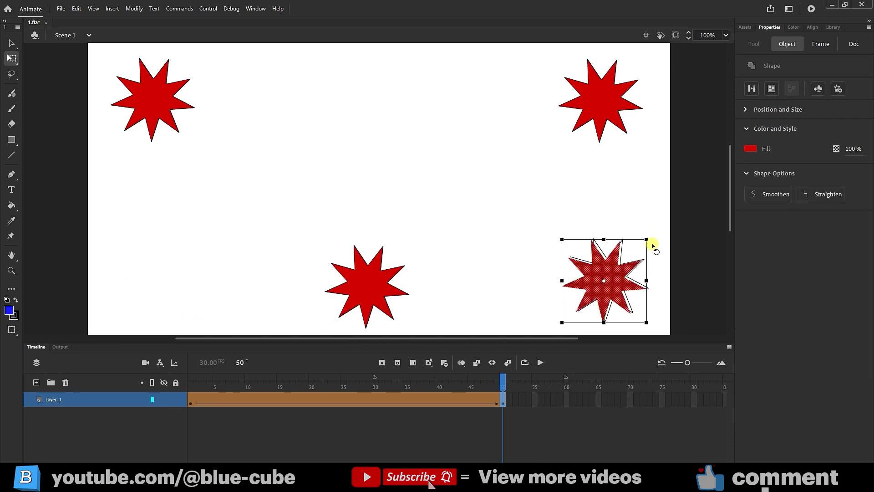
{"action": "left_click_drag", "start_coordinate": [608, 288], "coordinate": [463, 289]}
{"action": "mouse_move", "coordinate": [502, 379]}
{"action": "left_mouse_down"}
{"action": "mouse_move", "coordinate": [191, 383]}
{"action": "mouse_move", "coordinate": [503, 377]}
{"action": "left_mouse_up"}
{"action": "left_click", "coordinate": [336, 232]}
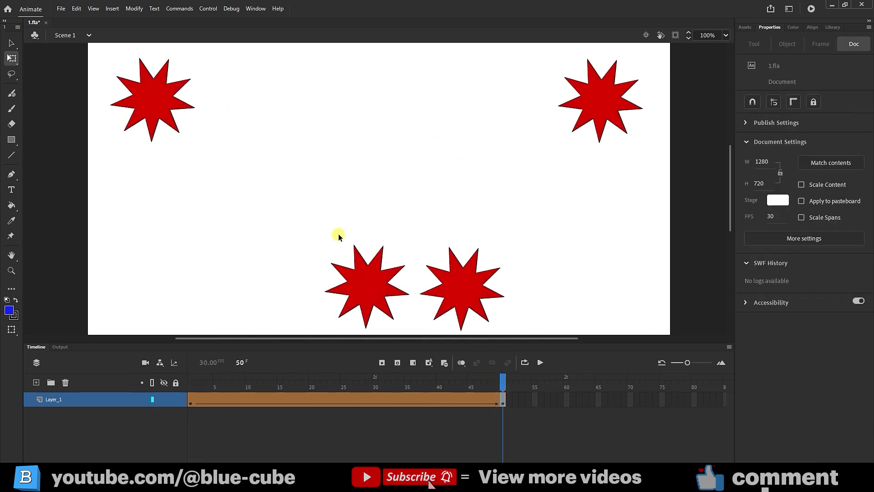
Close 1.fla through File > Close, choosing Yes to save its changes.
{"action": "left_click", "coordinate": [61, 9]}
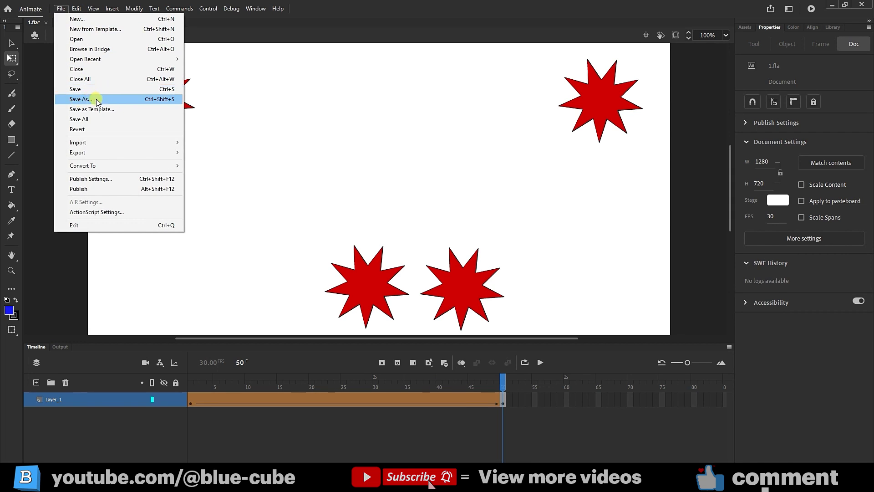
{"action": "left_click", "coordinate": [94, 69]}
{"action": "left_click", "coordinate": [398, 252]}
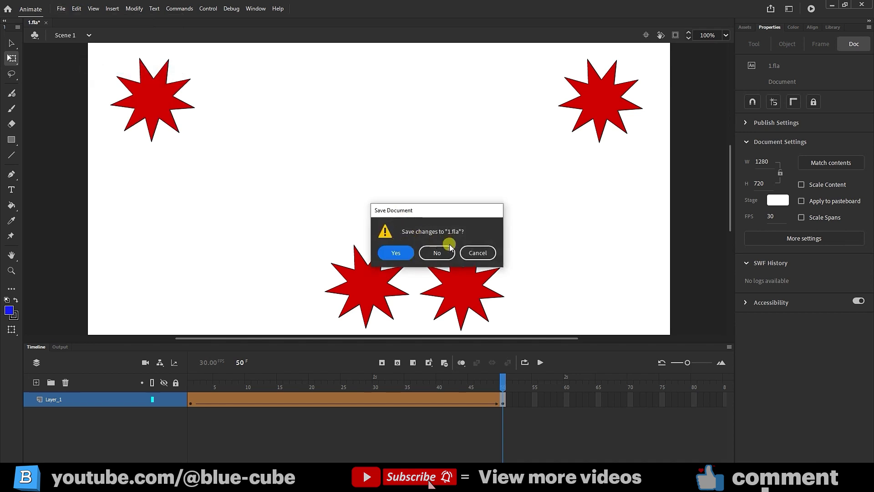
{"action": "left_click", "coordinate": [393, 253]}
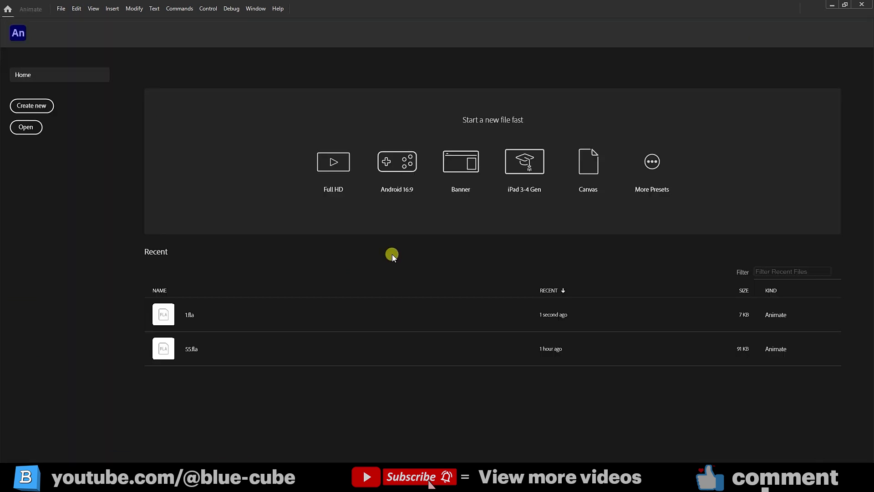
Reopen 1.fla, scrub the tween to check the moved stars, then choose File > New.
{"action": "left_click", "coordinate": [60, 9]}
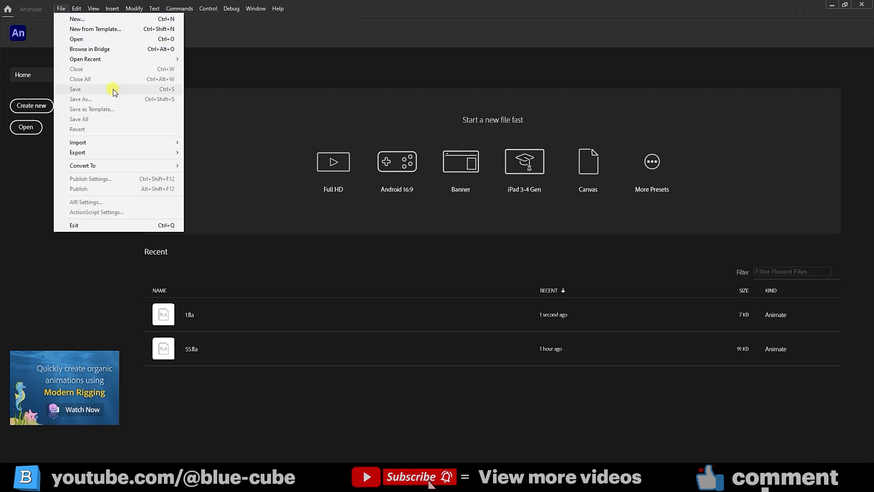
{"action": "left_click", "coordinate": [129, 39]}
{"action": "left_click", "coordinate": [175, 132]}
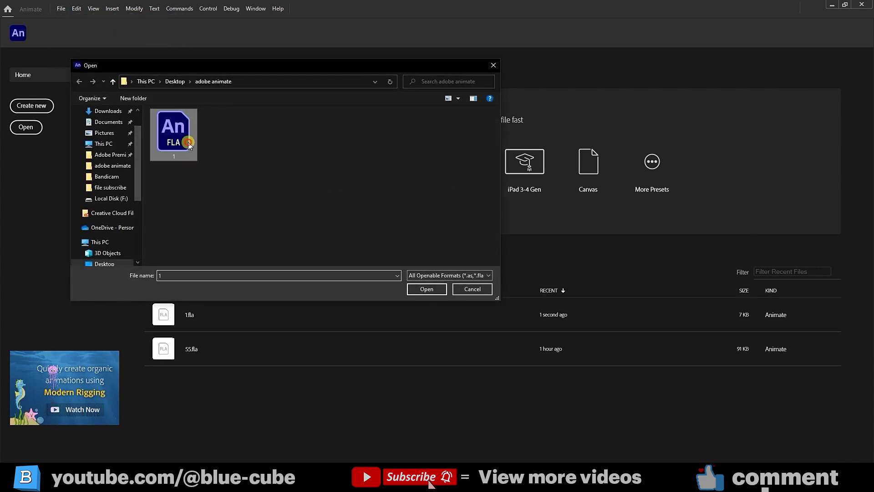
{"action": "left_click", "coordinate": [426, 287]}
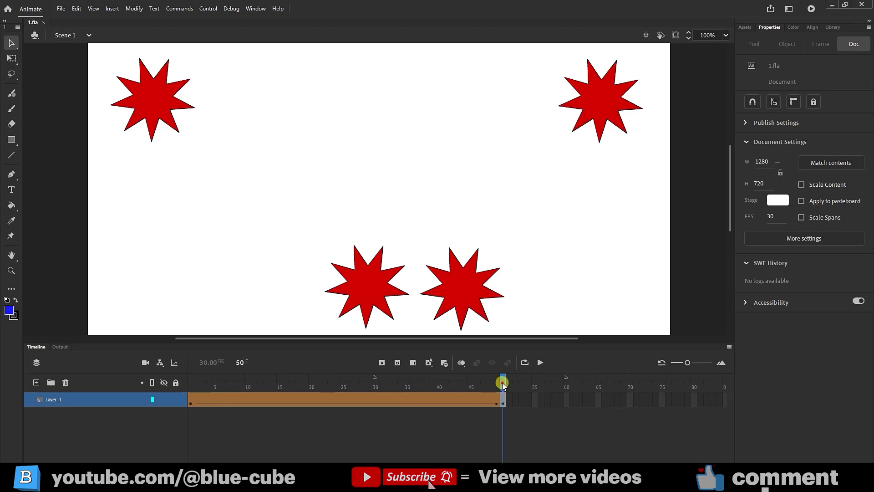
{"action": "mouse_move", "coordinate": [502, 384]}
{"action": "left_mouse_down"}
{"action": "mouse_move", "coordinate": [445, 387]}
{"action": "mouse_move", "coordinate": [502, 385]}
{"action": "left_mouse_up"}
{"action": "left_click", "coordinate": [59, 8]}
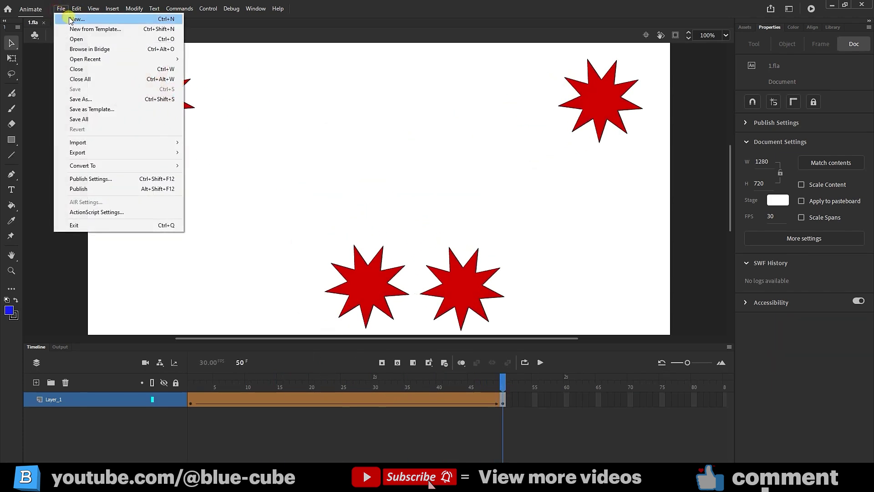
{"action": "left_click", "coordinate": [73, 19]}
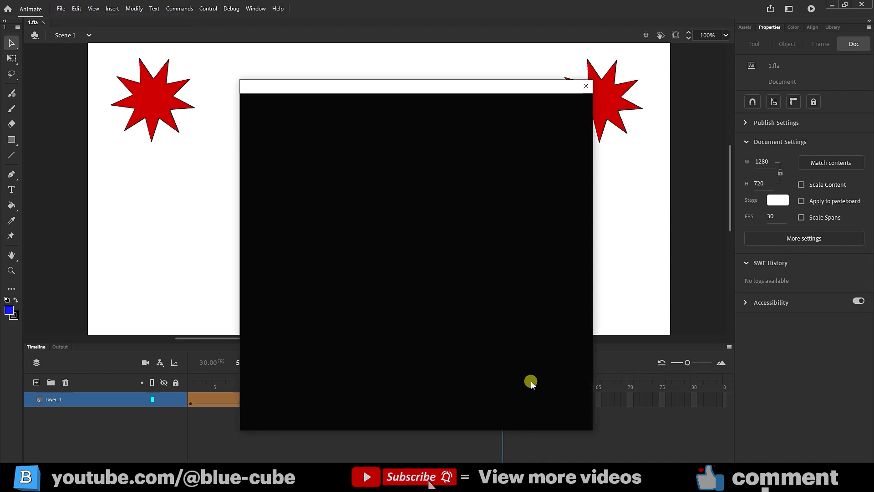
Create a 1280×720 HD document and draw a blue rectangle in the middle of the stage.
{"action": "left_click", "coordinate": [558, 332]}
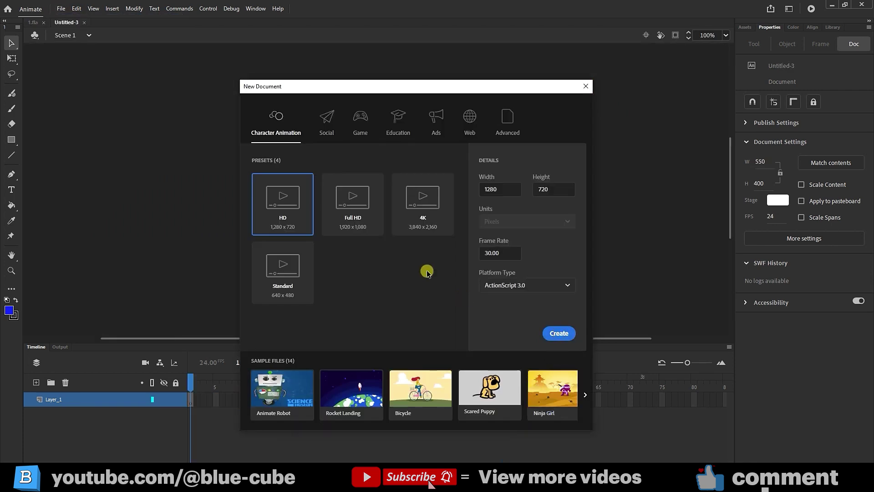
{"action": "left_click", "coordinate": [33, 22]}
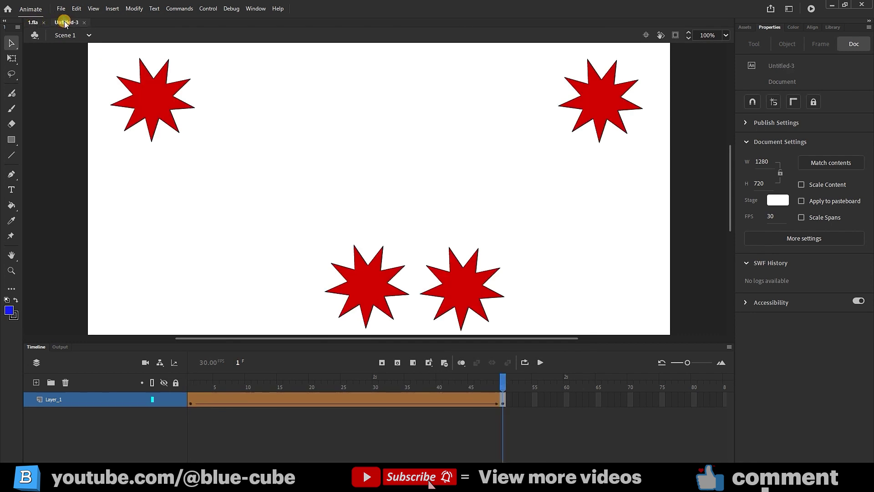
{"action": "left_click", "coordinate": [66, 22]}
{"action": "left_click", "coordinate": [12, 140]}
{"action": "left_click_drag", "start_coordinate": [314, 168], "coordinate": [484, 250]}
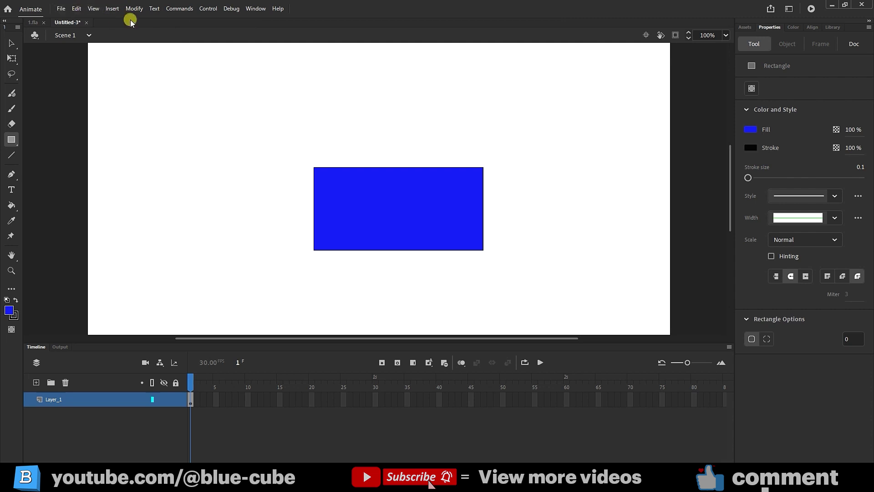
Save the new document as 02.fla via Save All, then return to 1.fla.
{"action": "left_click", "coordinate": [61, 9]}
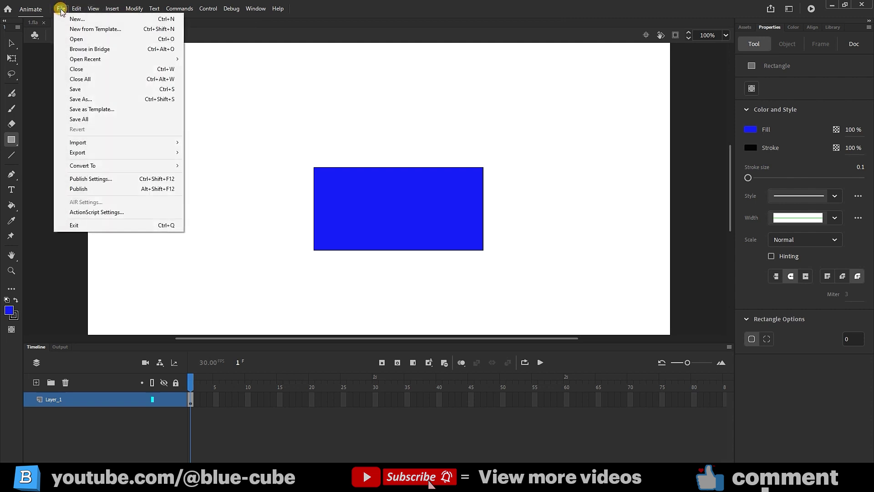
{"action": "left_click", "coordinate": [87, 120]}
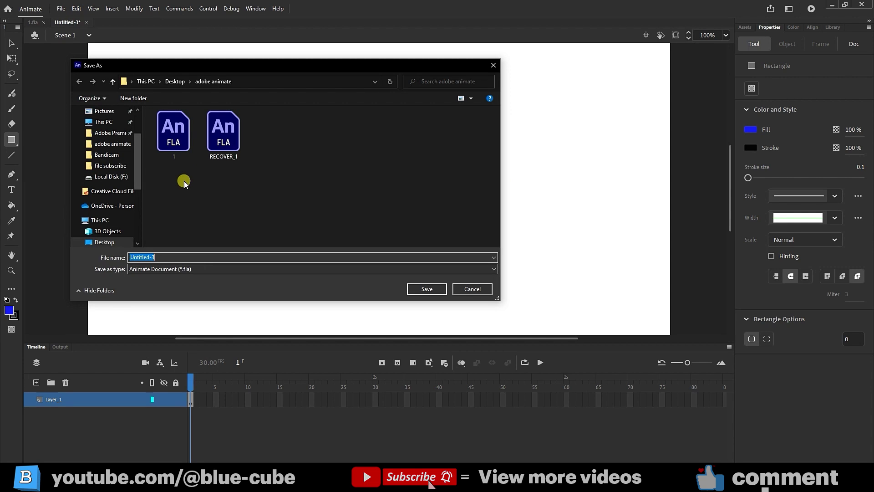
{"action": "type", "text": "02"}
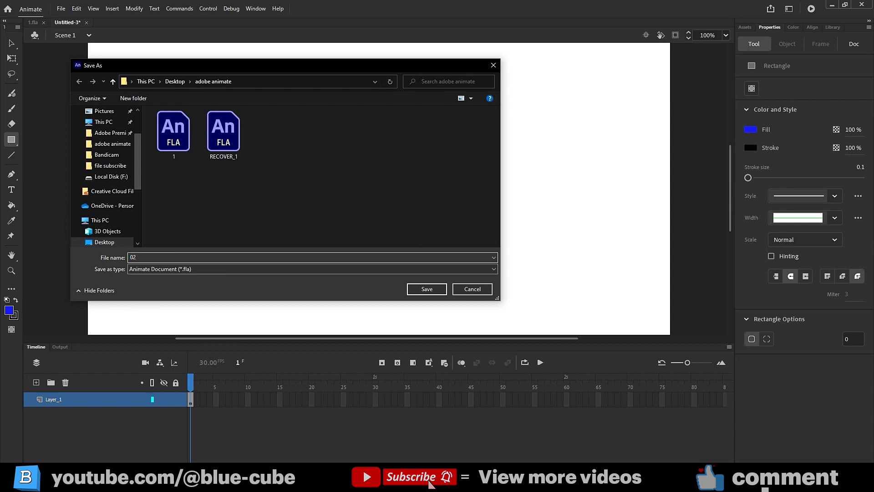
{"action": "left_click", "coordinate": [426, 289]}
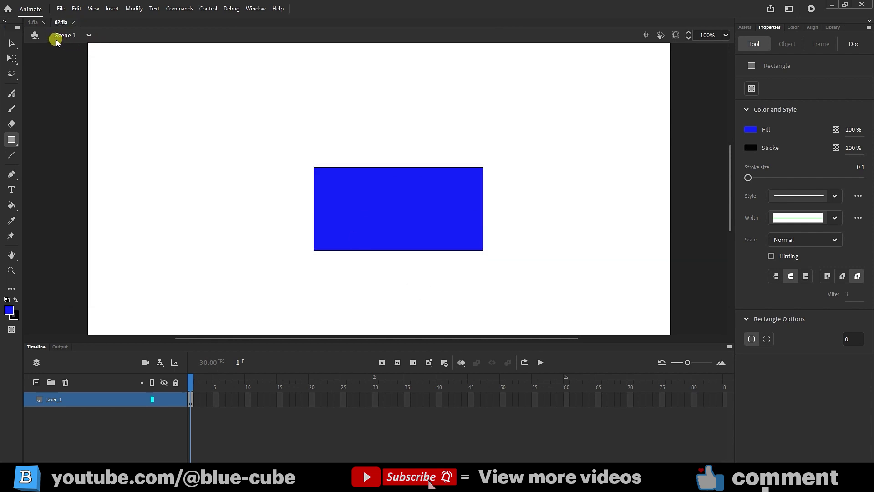
{"action": "left_click", "coordinate": [32, 22]}
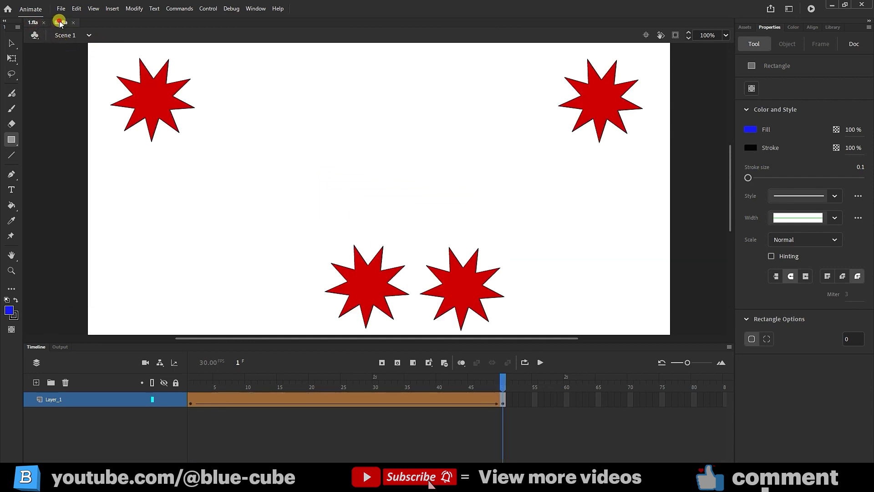
Open the 02.fla file with its blue rectangle via File > Open.
{"action": "left_click", "coordinate": [60, 22]}
{"action": "left_click", "coordinate": [61, 8]}
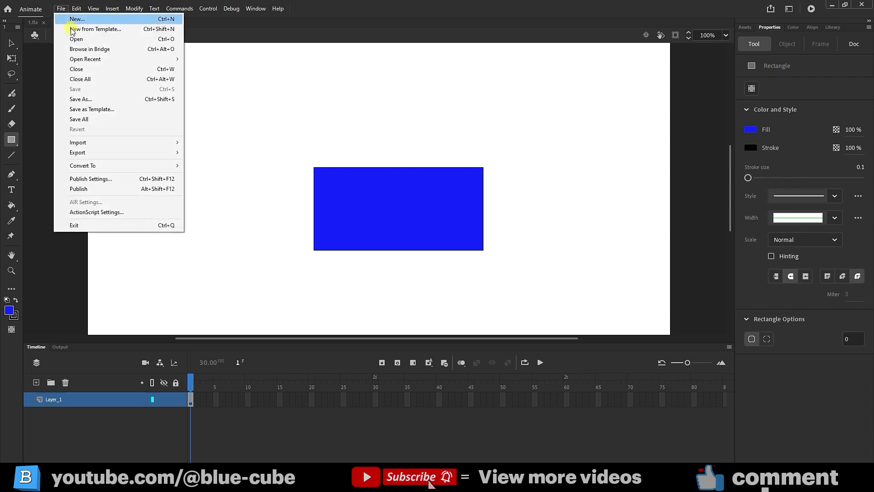
{"action": "left_click", "coordinate": [86, 40]}
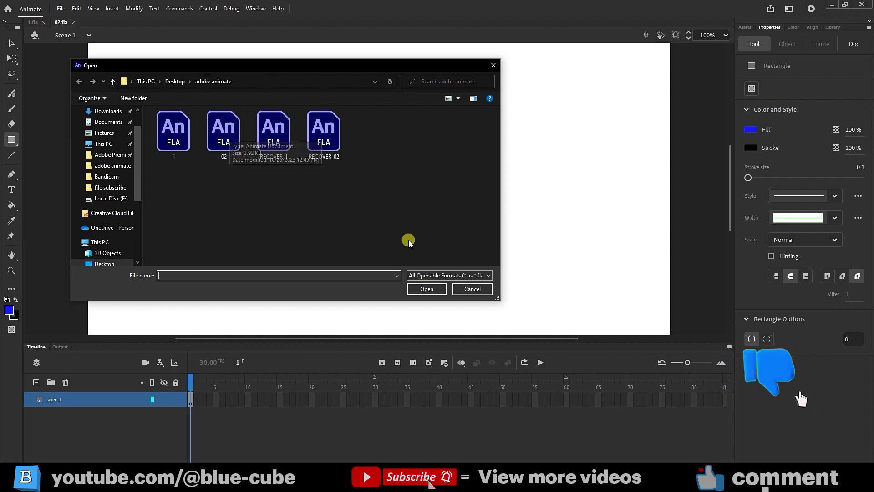
{"action": "left_click", "coordinate": [223, 137]}
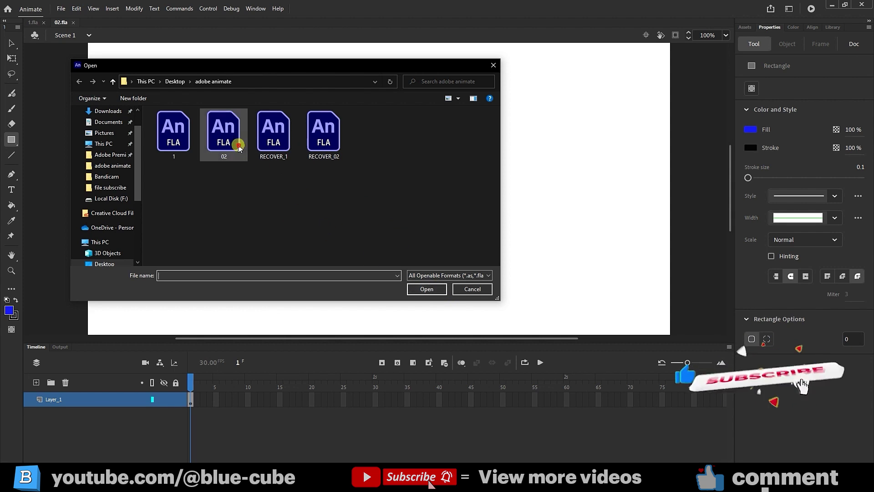
{"action": "left_click", "coordinate": [426, 288]}
Move the 02.fla tab first, then close 1.fla and 02.fla to reach Home.
{"action": "key", "text": "v"}
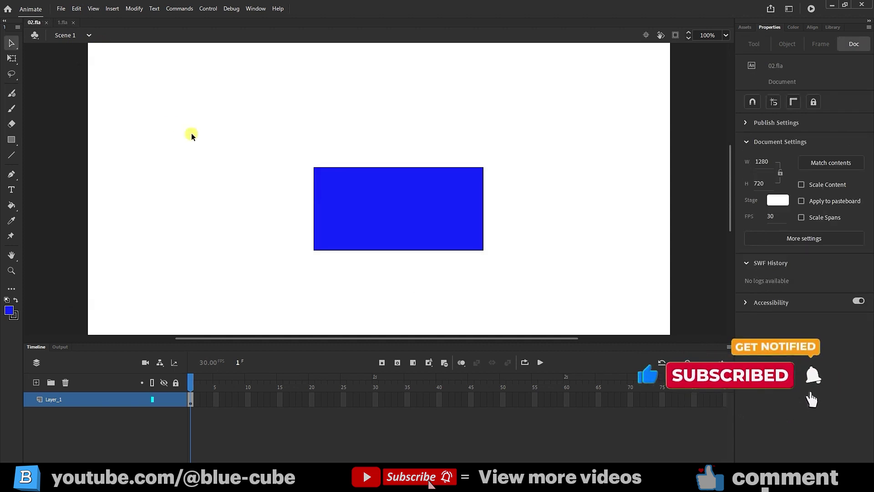
{"action": "left_click_drag", "start_coordinate": [65, 23], "coordinate": [64, 26]}
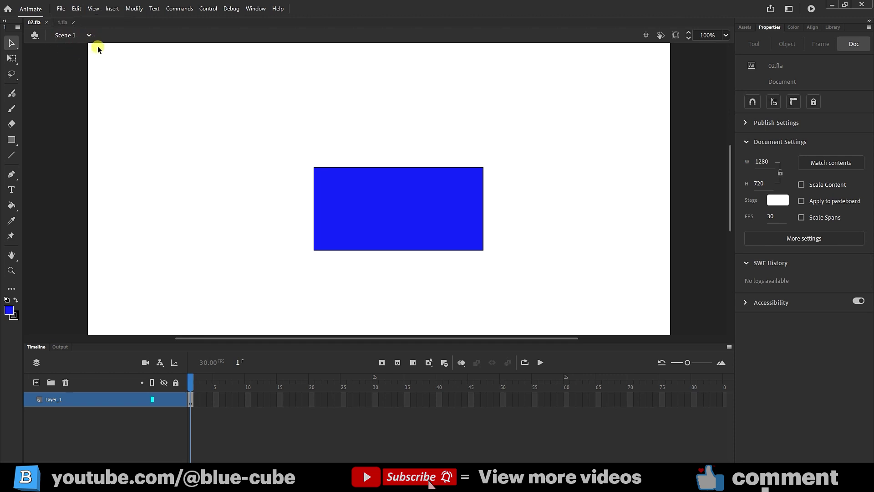
{"action": "left_click", "coordinate": [61, 9]}
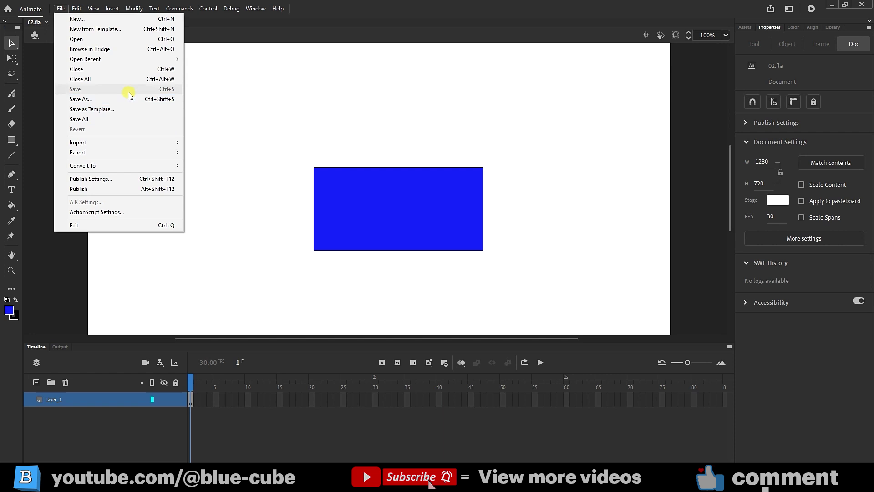
{"action": "left_click", "coordinate": [78, 23]}
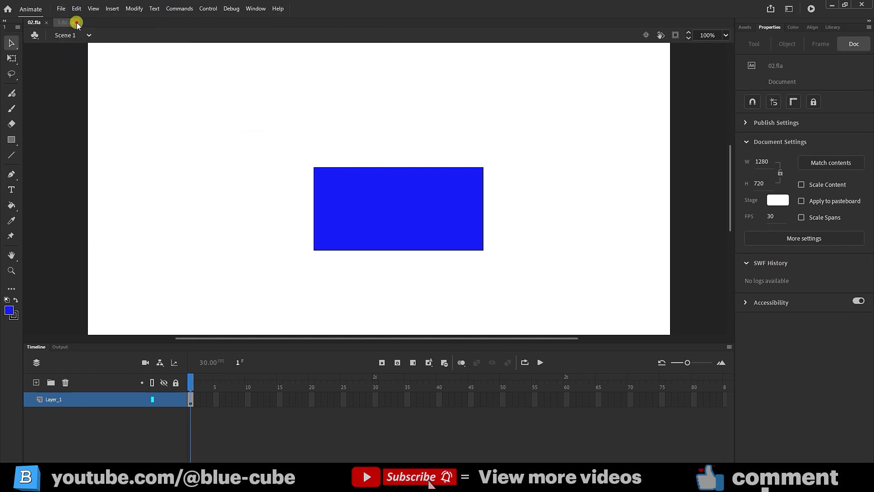
{"action": "left_click", "coordinate": [46, 22]}
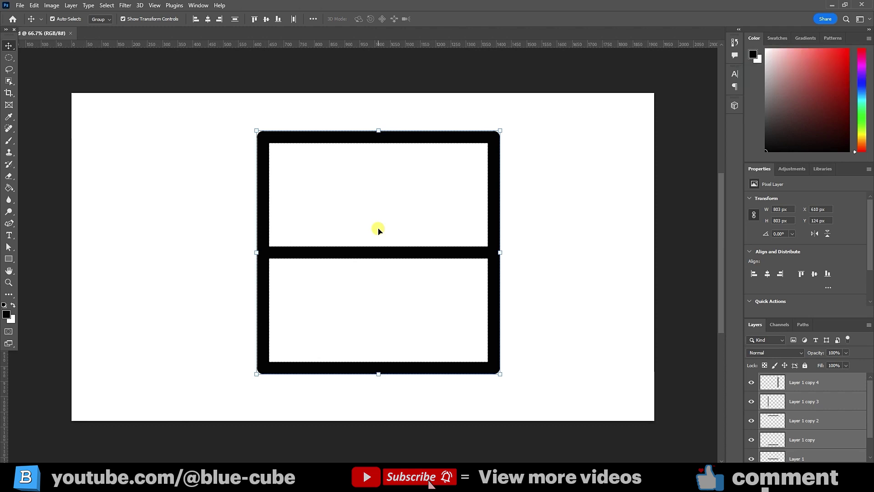
Check the frame's bar layers by toggling visibility and moving the right bar, then undo.
{"action": "left_click", "coordinate": [563, 231]}
{"action": "left_click", "coordinate": [500, 272]}
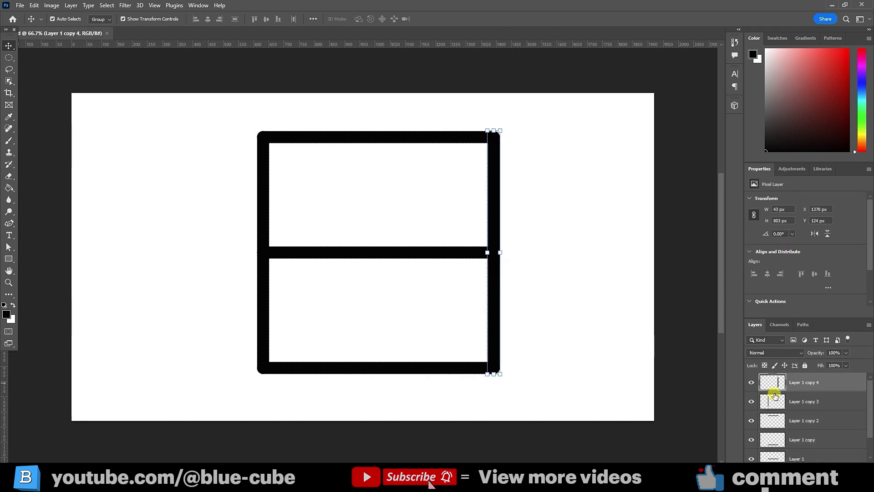
{"action": "left_click", "coordinate": [752, 383]}
{"action": "left_click", "coordinate": [752, 383]}
{"action": "left_click", "coordinate": [752, 402]}
{"action": "left_click", "coordinate": [752, 401]}
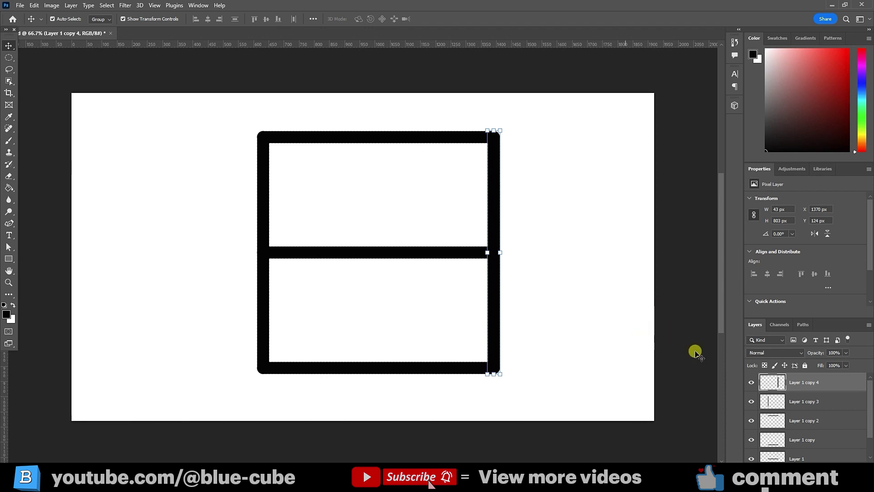
{"action": "left_click", "coordinate": [770, 402]}
{"action": "left_click", "coordinate": [773, 421]}
{"action": "left_click_drag", "start_coordinate": [498, 276], "coordinate": [539, 281]}
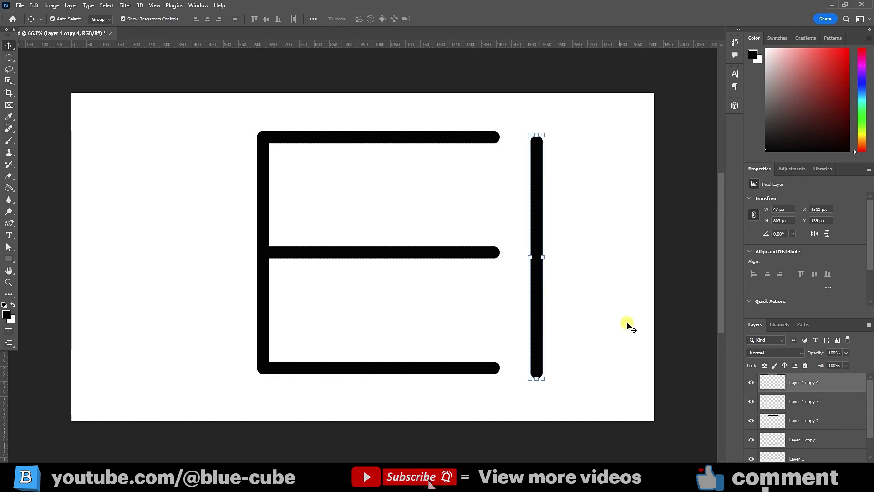
{"action": "left_click", "coordinate": [772, 439]}
{"action": "key", "text": "ctrl+z"}
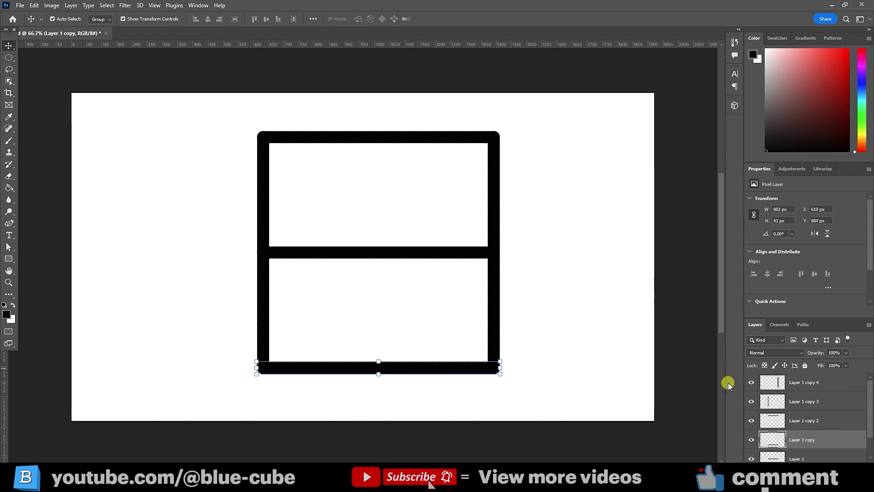
Save the drawing as a Photoshop file named 100 with maximize compatibility.
{"action": "left_click", "coordinate": [20, 6]}
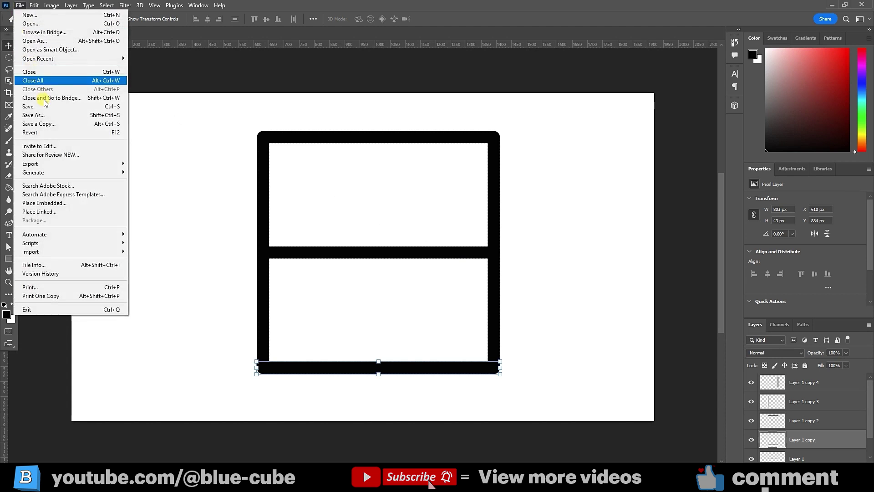
{"action": "left_click", "coordinate": [36, 115]}
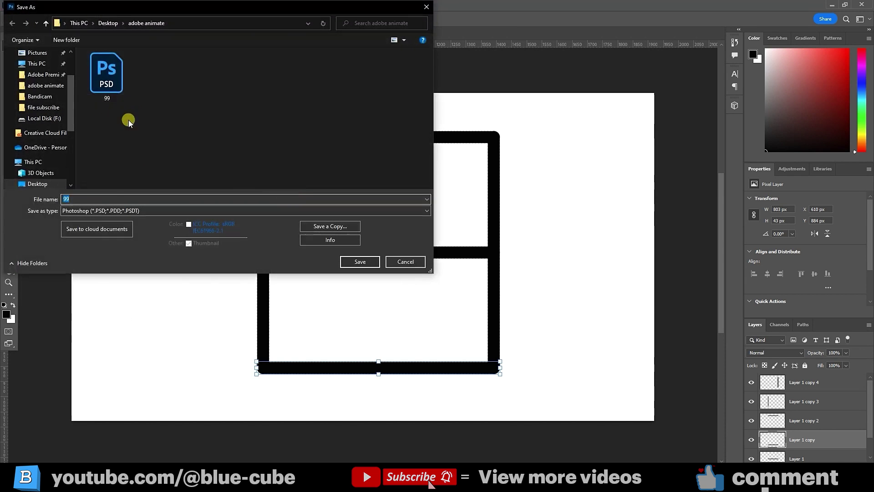
{"action": "type", "text": "1"}
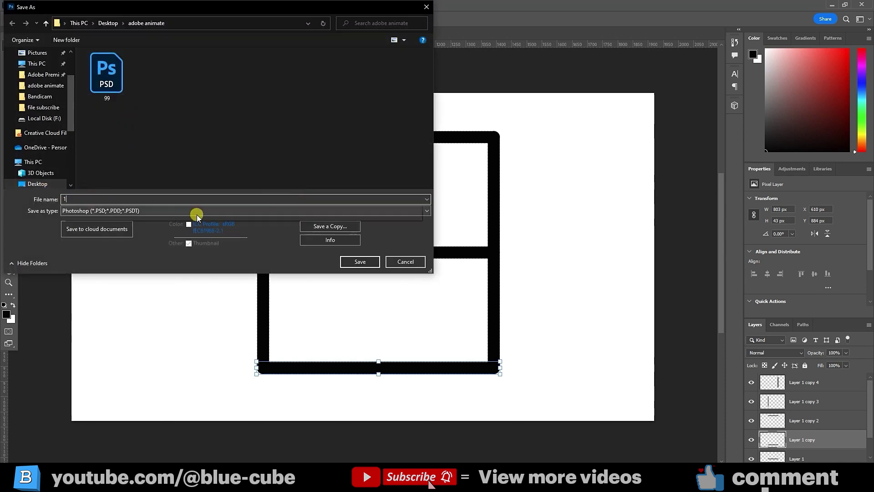
{"action": "type", "text": "00"}
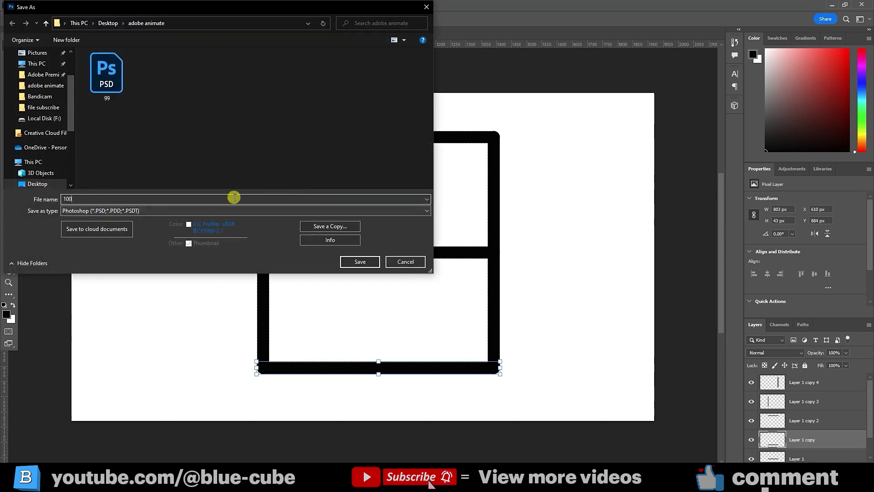
{"action": "left_click", "coordinate": [361, 262]}
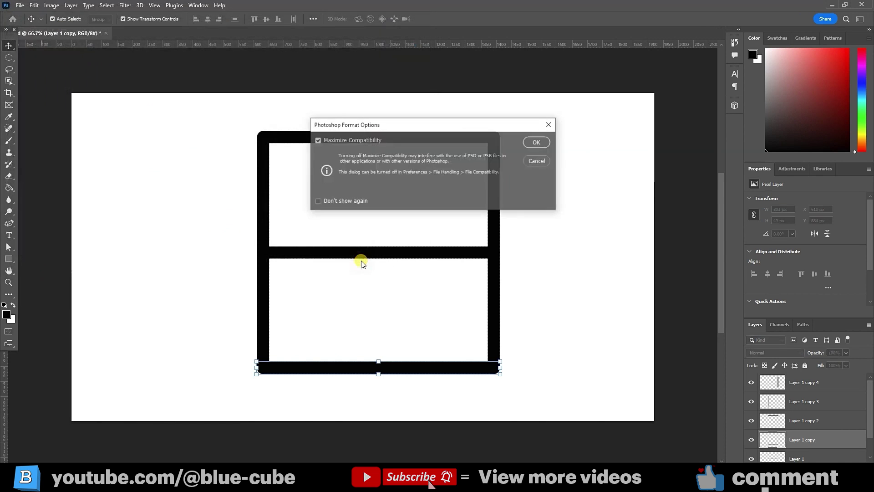
{"action": "left_click", "coordinate": [533, 143]}
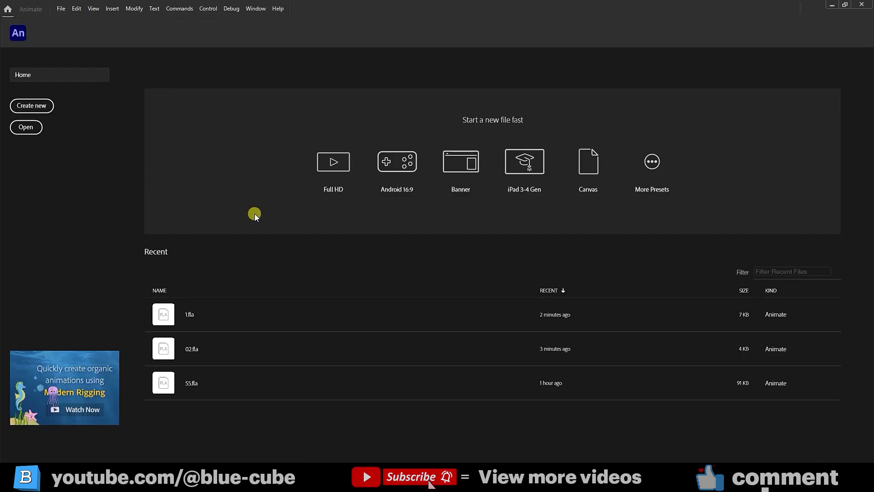
Create a new HD 1280×720 document and choose 100.psd for Import to Stage.
{"action": "left_click", "coordinate": [46, 106]}
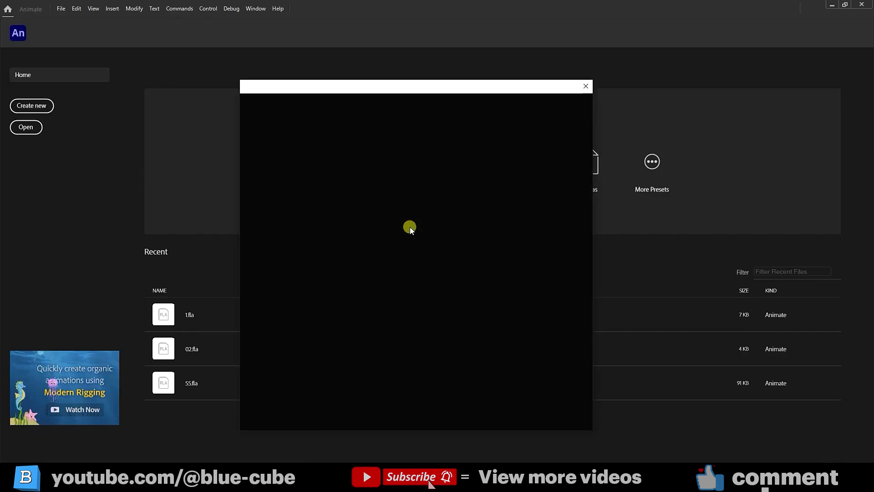
{"action": "left_click", "coordinate": [560, 333]}
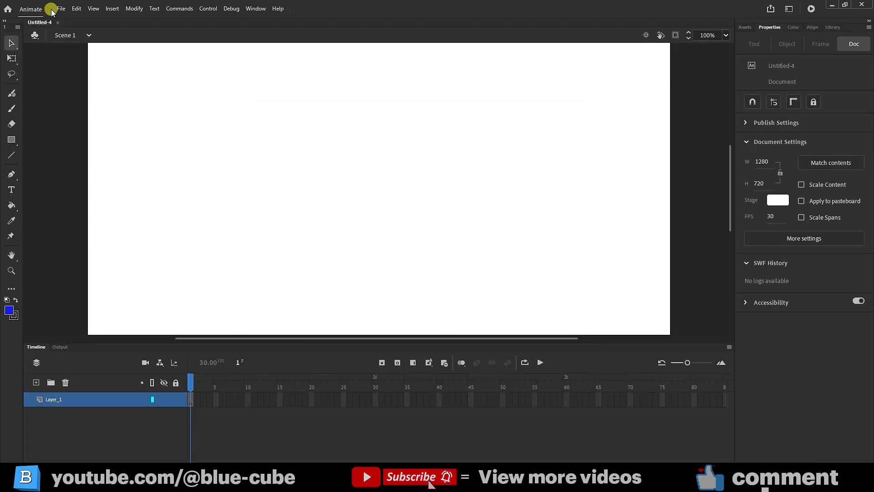
{"action": "left_click", "coordinate": [58, 9]}
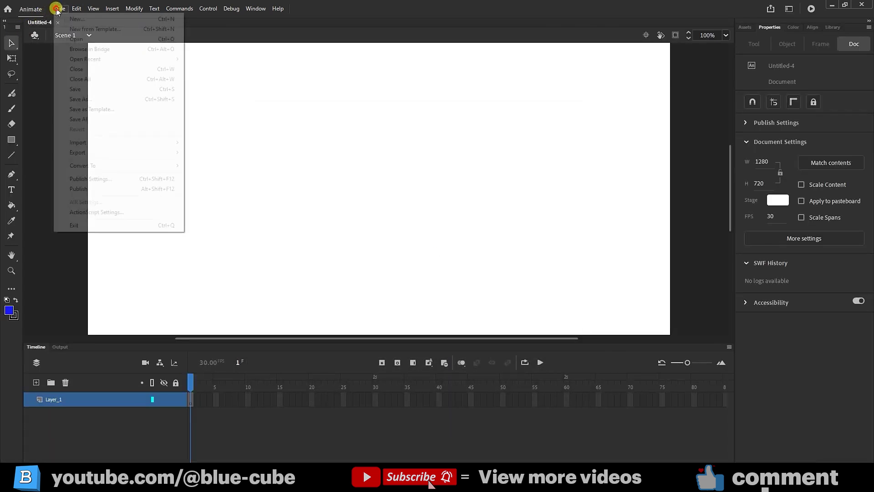
{"action": "mouse_move", "coordinate": [117, 142]}
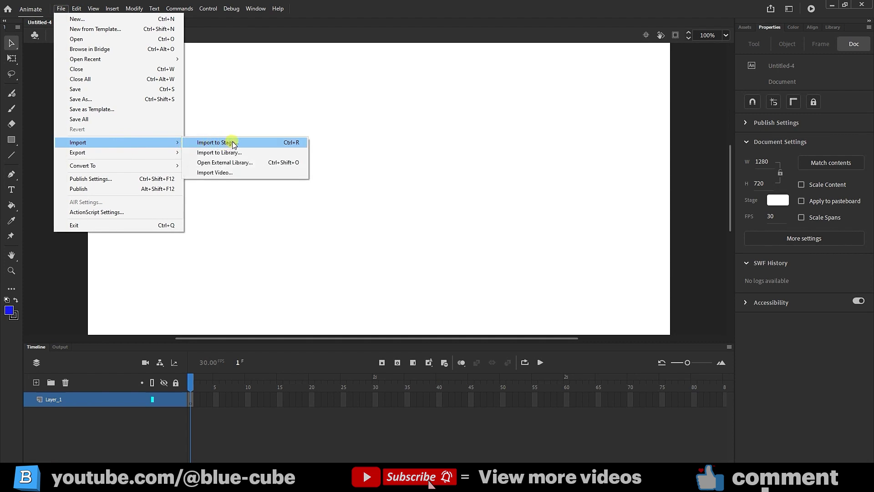
{"action": "left_click", "coordinate": [280, 144]}
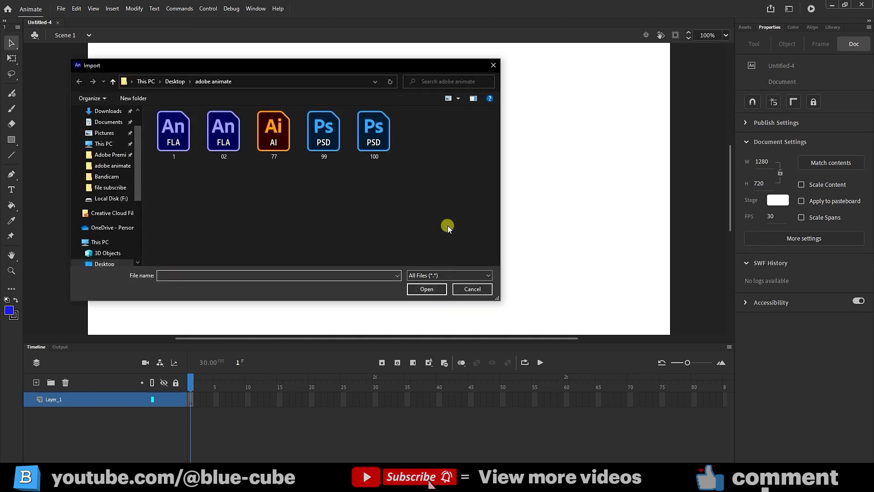
{"action": "left_click", "coordinate": [375, 132]}
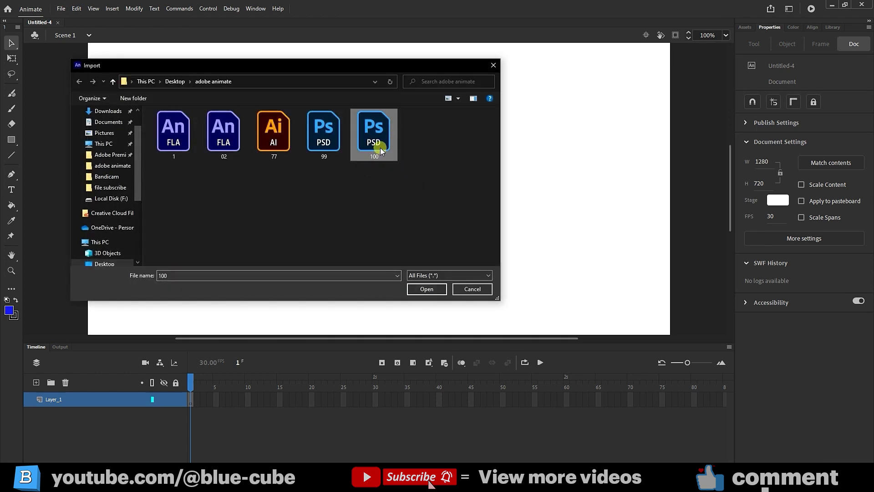
{"action": "left_click", "coordinate": [426, 288]}
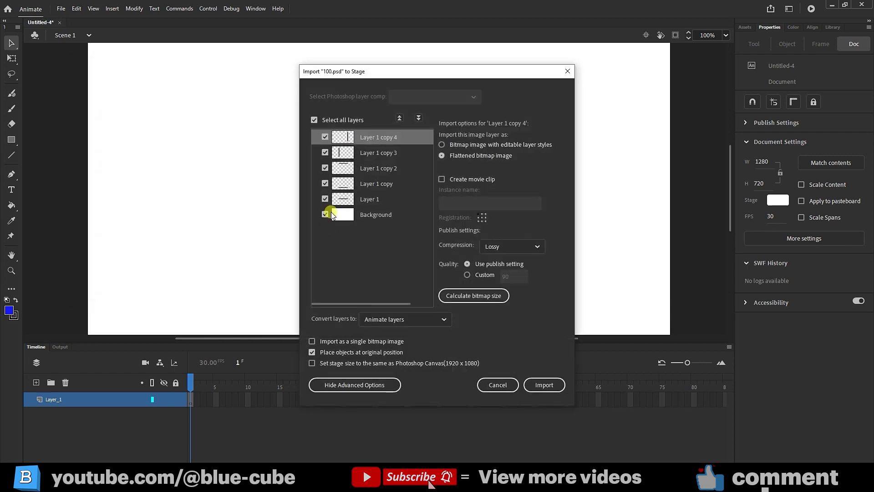
Review the 100.psd layer checkboxes, keeping all layers selected for import.
{"action": "left_click_drag", "start_coordinate": [352, 66], "coordinate": [302, 68]}
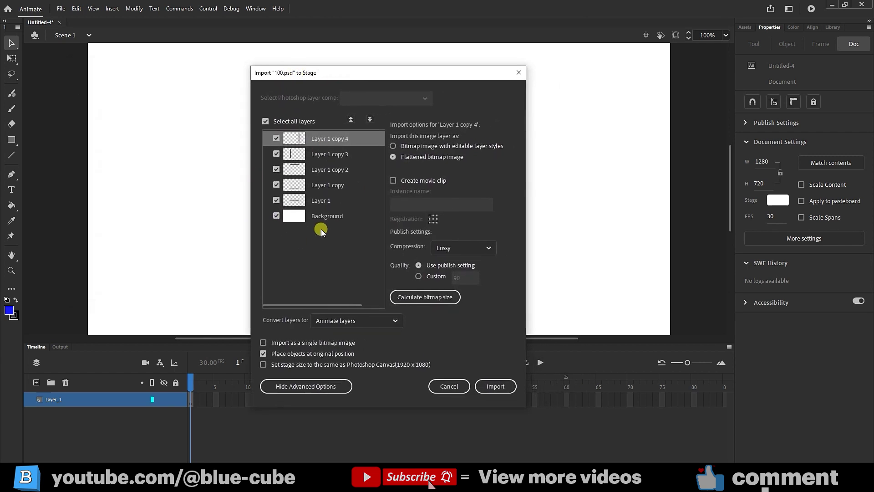
{"action": "left_click", "coordinate": [277, 139]}
{"action": "left_click", "coordinate": [276, 139]}
{"action": "left_click", "coordinate": [266, 122]}
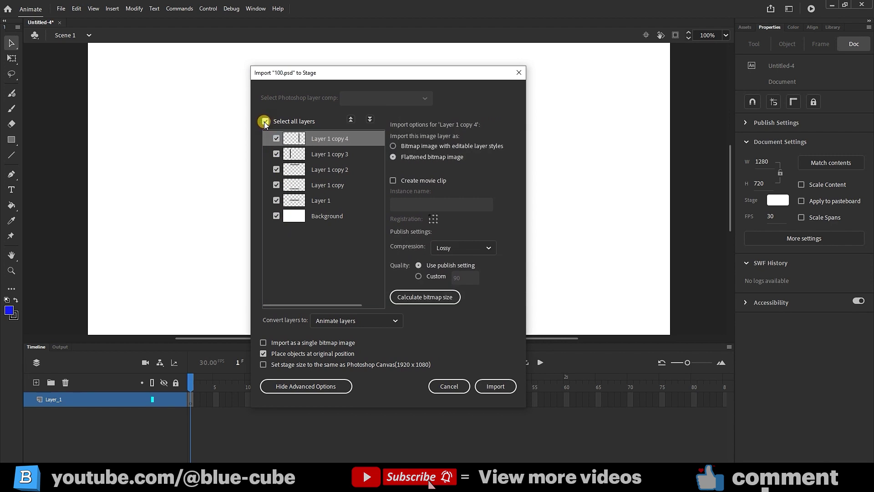
{"action": "left_click", "coordinate": [276, 169]}
Keep layers as Animate layers, make Layer 1 copy 4 movie clip 101, and import.
{"action": "left_click", "coordinate": [346, 321]}
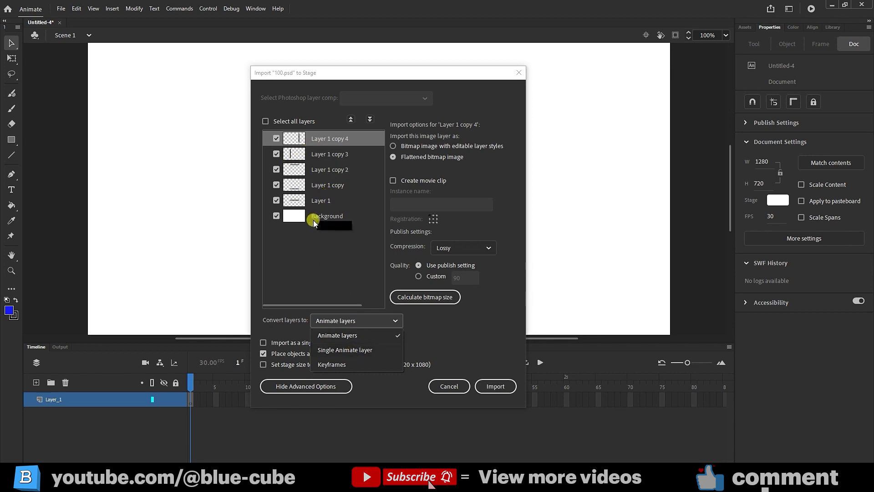
{"action": "left_click", "coordinate": [354, 321]}
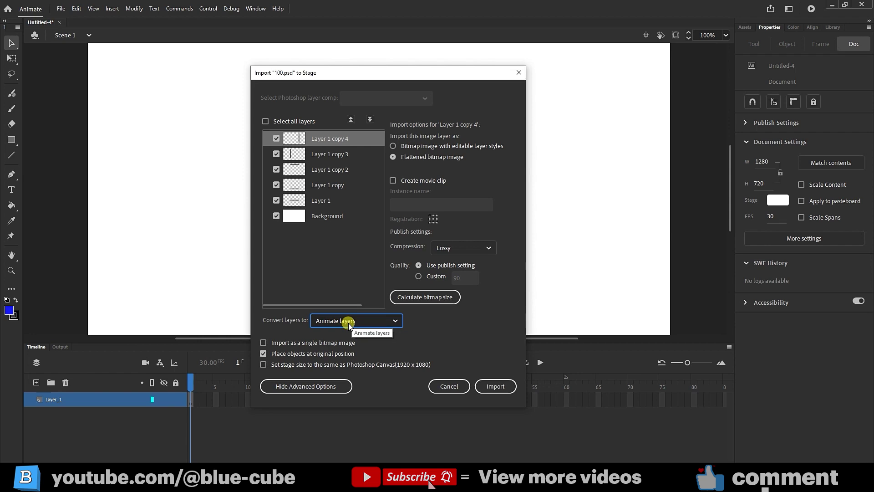
{"action": "left_click", "coordinate": [392, 180]}
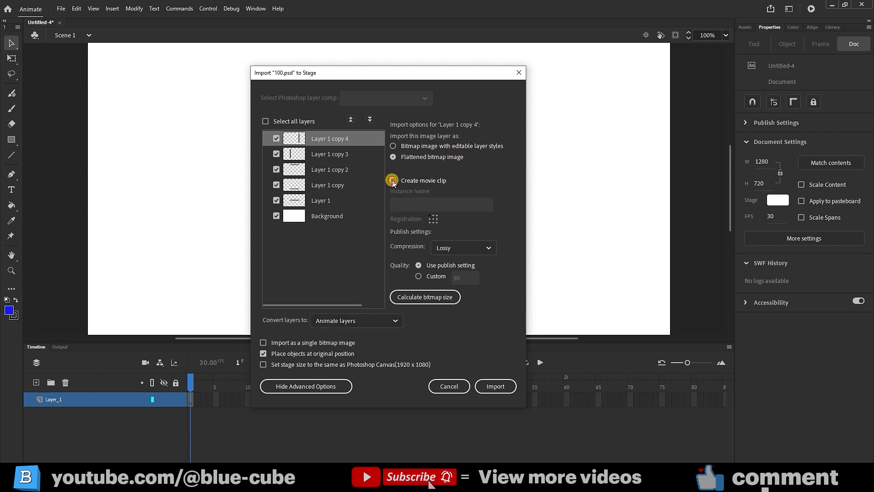
{"action": "left_click", "coordinate": [408, 203]}
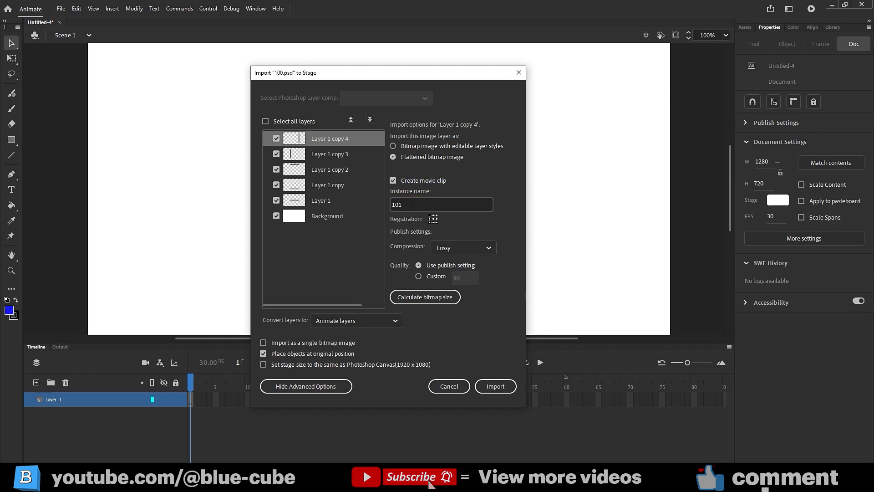
{"action": "left_click", "coordinate": [418, 276]}
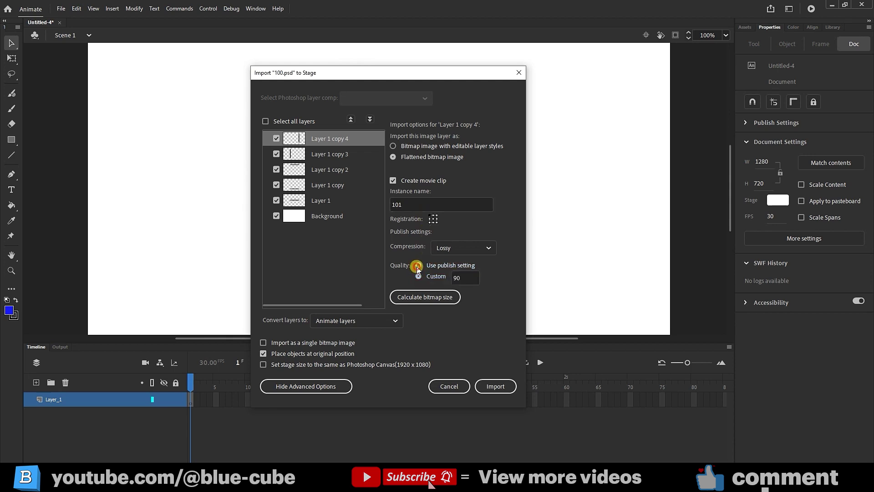
{"action": "left_click", "coordinate": [418, 266]}
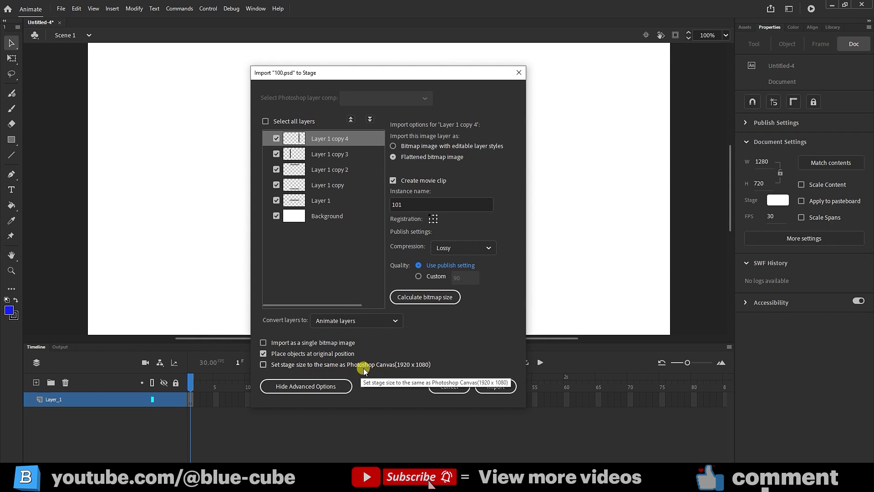
{"action": "left_click", "coordinate": [492, 386]}
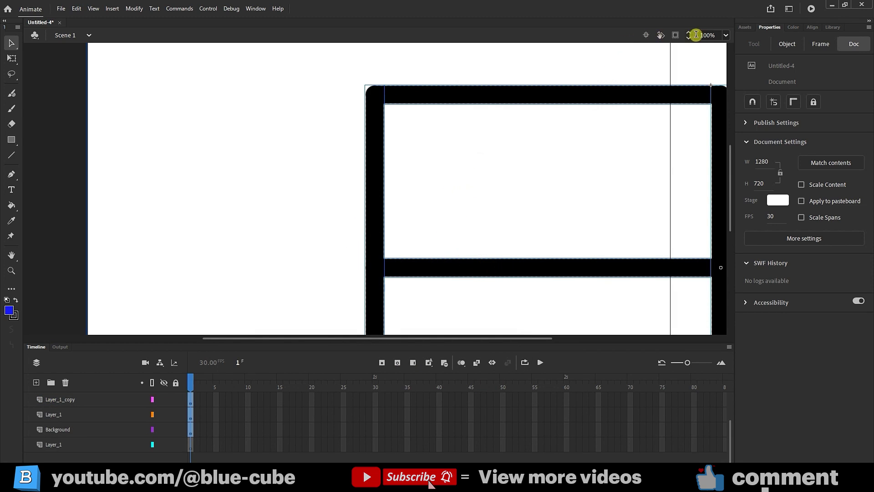
Zoom to 25% and drag the right vertical bar away and back.
{"action": "left_click", "coordinate": [726, 35]}
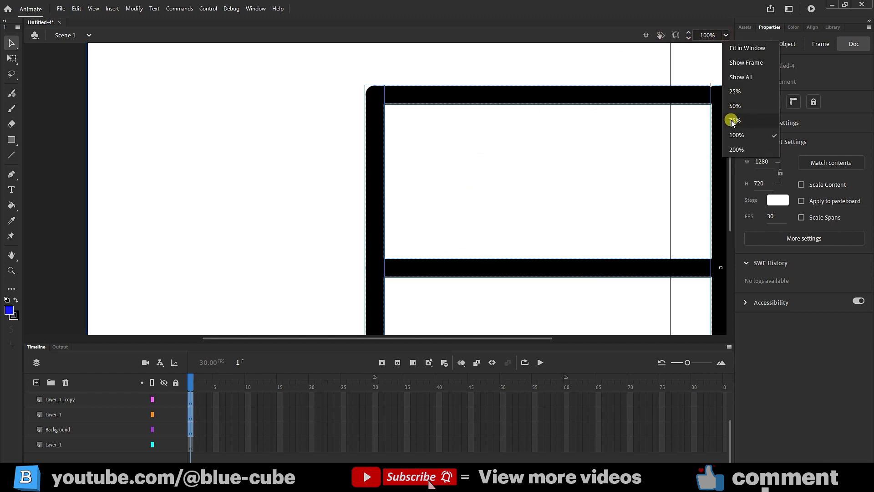
{"action": "left_click", "coordinate": [734, 91]}
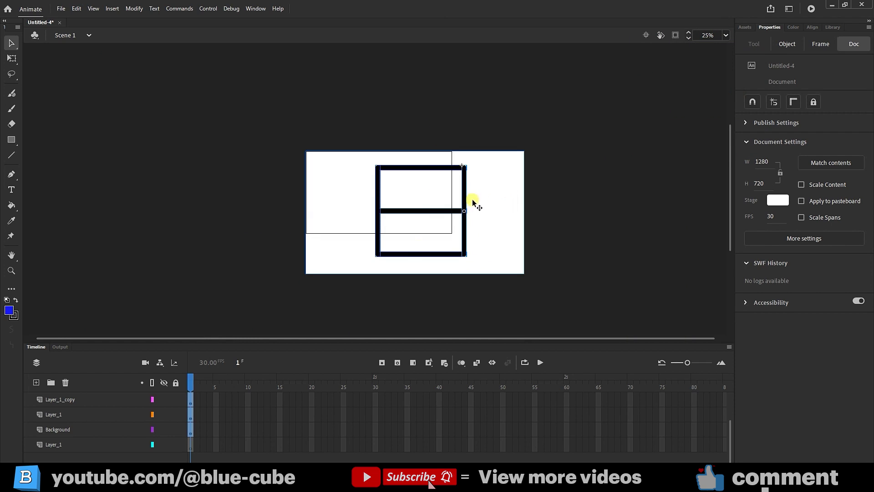
{"action": "left_click", "coordinate": [55, 401]}
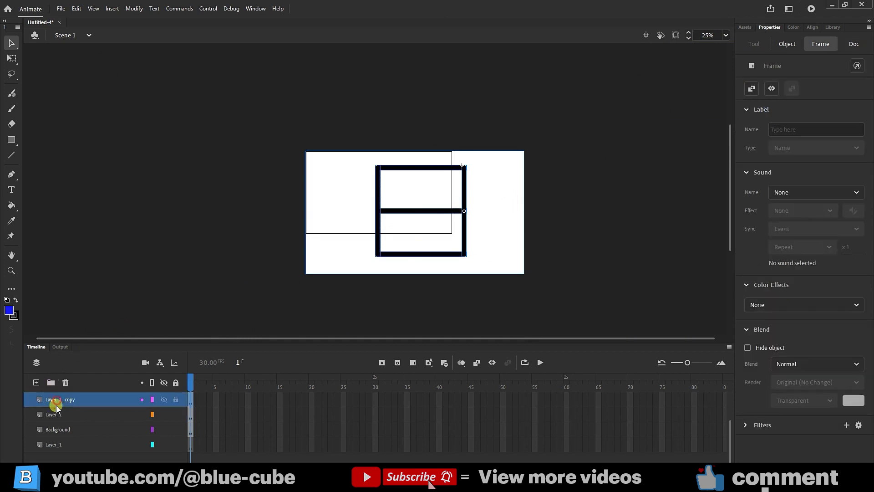
{"action": "left_click", "coordinate": [56, 416]}
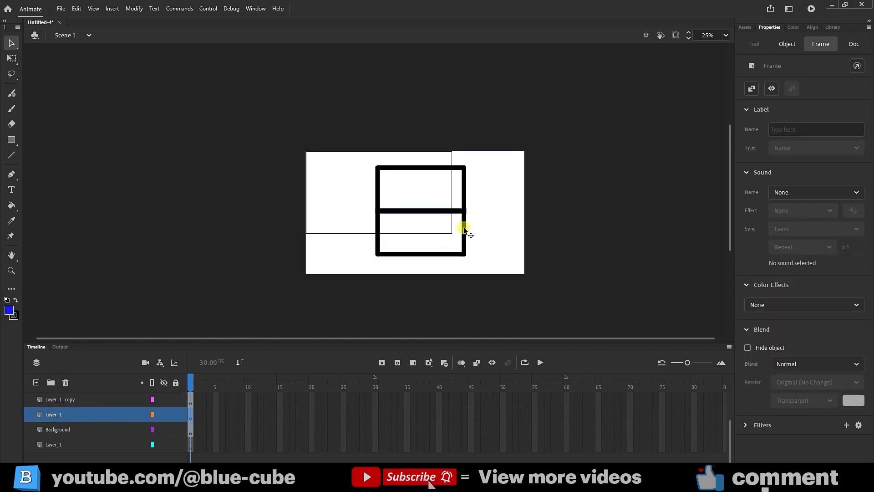
{"action": "left_click_drag", "start_coordinate": [463, 227], "coordinate": [485, 227]}
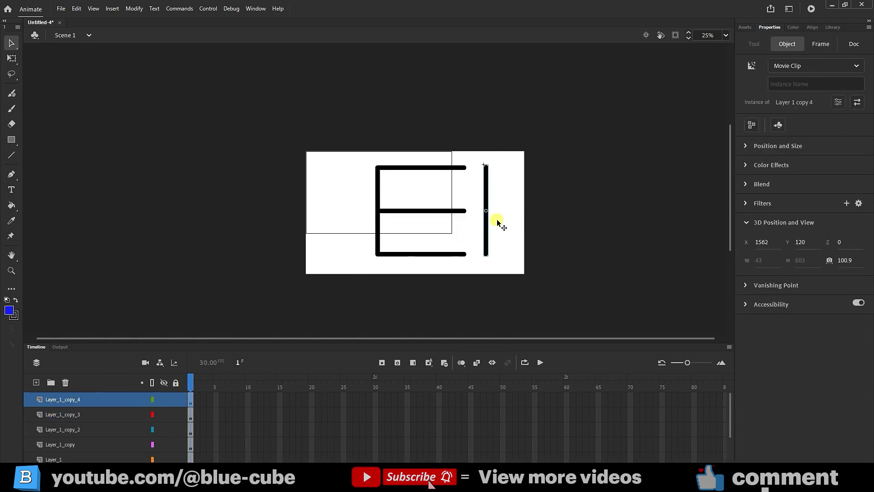
{"action": "left_click_drag", "start_coordinate": [498, 222], "coordinate": [475, 223]}
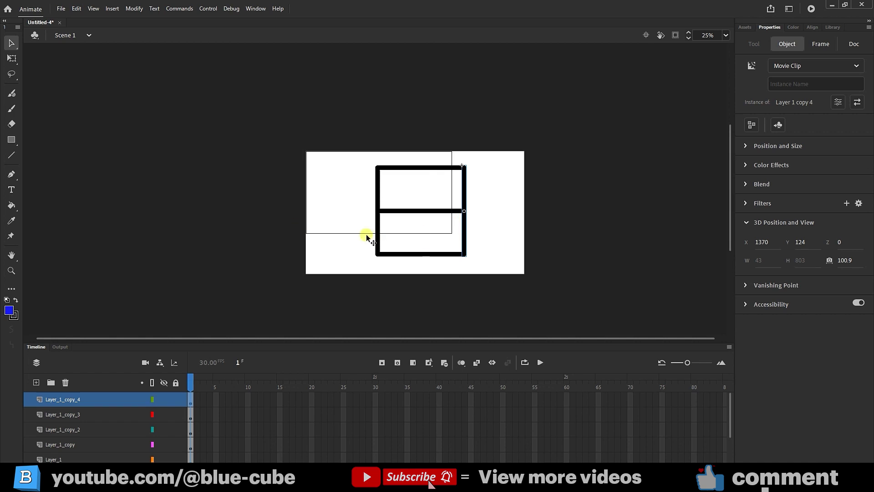
Hide the Background layer and shrink all frame shapes to about 419 × 419 with Free Transform.
{"action": "scroll", "coordinate": [92, 455], "scroll_direction": "down", "scroll_amount": 2}
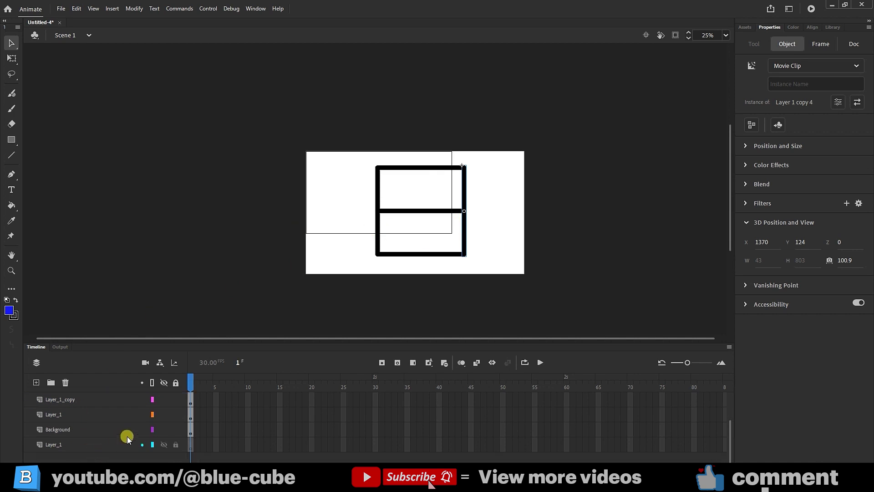
{"action": "left_click", "coordinate": [163, 429]}
{"action": "left_click", "coordinate": [164, 430]}
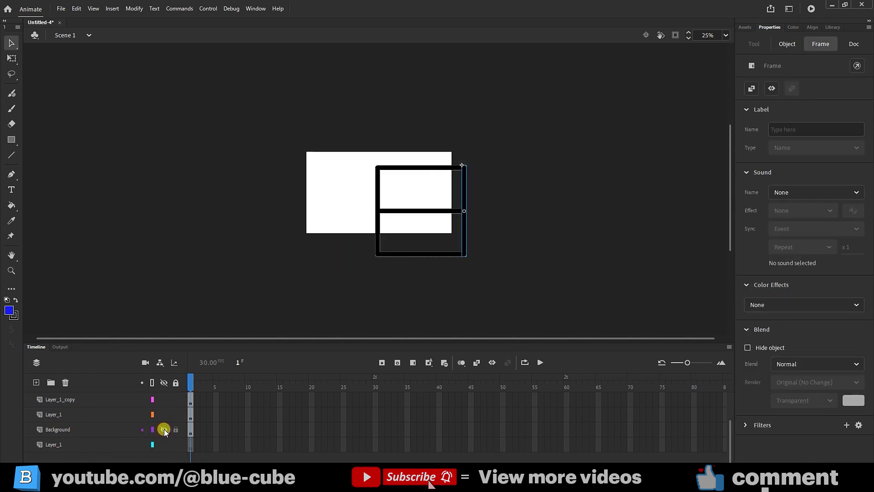
{"action": "left_click_drag", "start_coordinate": [490, 145], "coordinate": [326, 292]}
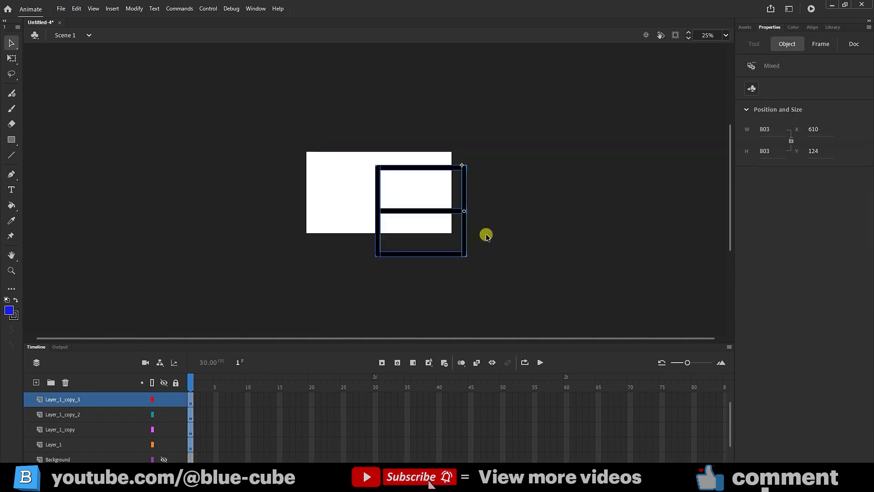
{"action": "left_click", "coordinate": [12, 58]}
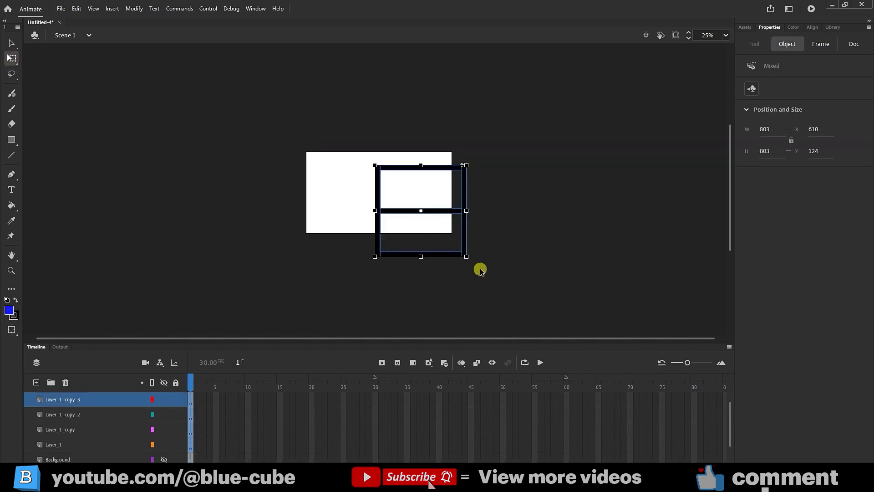
{"action": "left_click_drag", "start_coordinate": [466, 255], "coordinate": [385, 195]}
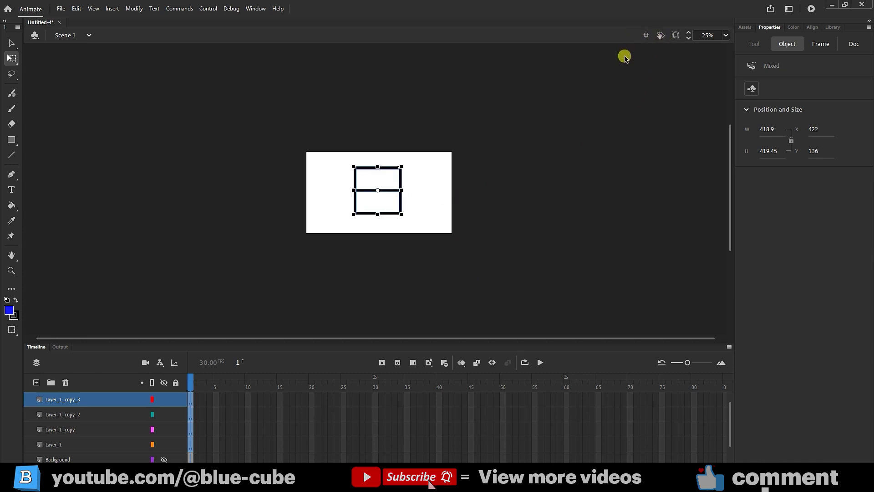
Zoom to 100%, move the bottom bar down, then marquee-select every shape.
{"action": "key", "text": "ctrl+1"}
{"action": "left_click", "coordinate": [346, 264]}
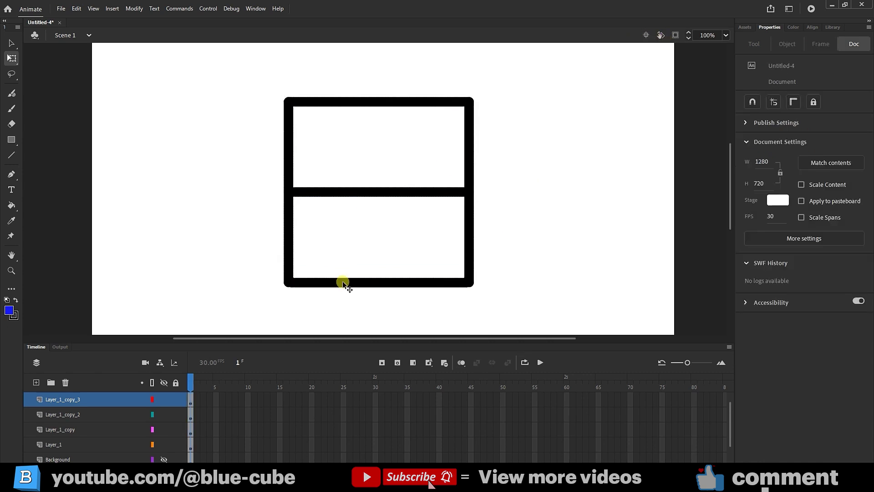
{"action": "left_click", "coordinate": [90, 409]}
{"action": "left_click", "coordinate": [90, 430]}
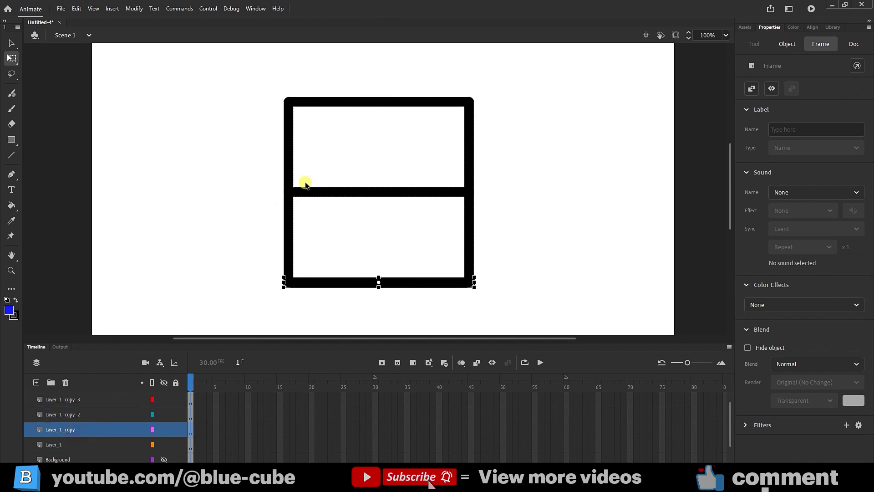
{"action": "left_click_drag", "start_coordinate": [433, 285], "coordinate": [427, 305]}
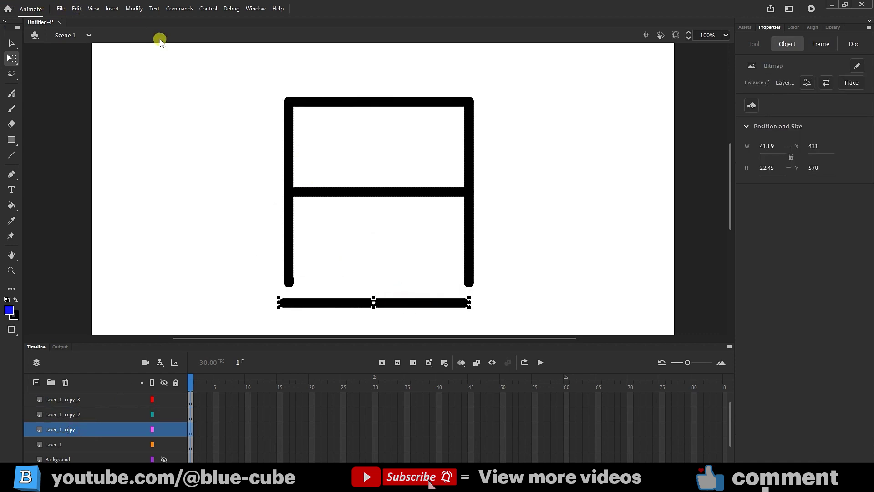
{"action": "left_click_drag", "start_coordinate": [544, 64], "coordinate": [197, 329]}
Delete all shapes and remove the imported layers from Layer_1_copy_4 down, leaving Layer_1.
{"action": "key", "text": "Delete"}
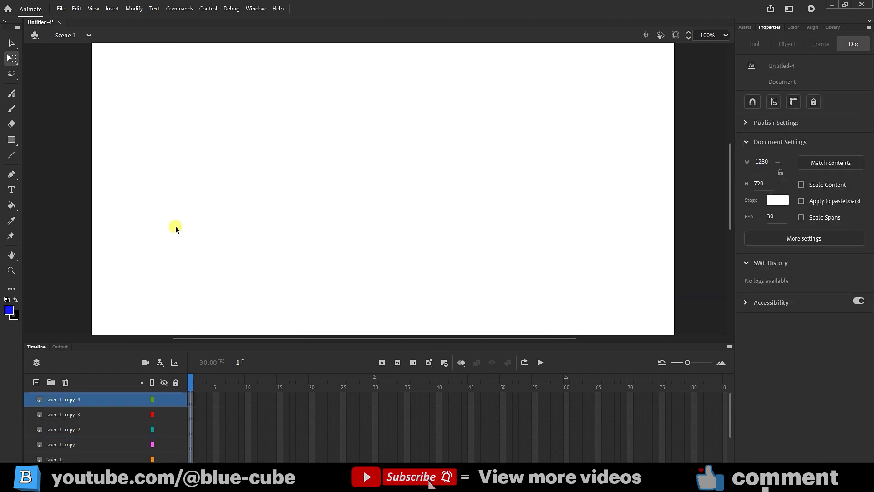
{"action": "left_click", "coordinate": [75, 404]}
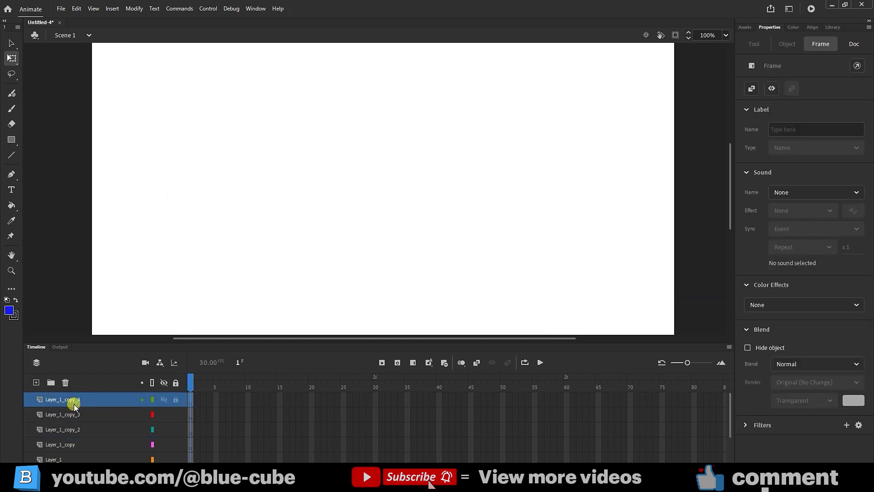
{"action": "left_click_drag", "start_coordinate": [75, 404], "coordinate": [69, 445]}
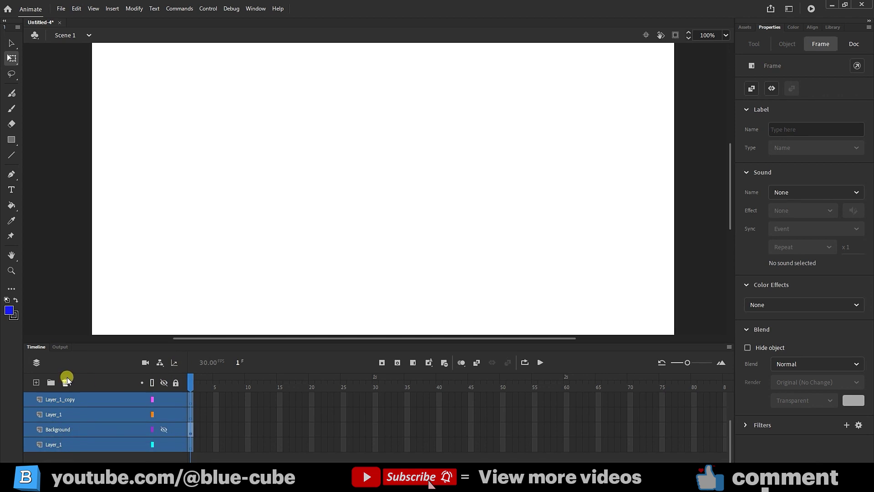
{"action": "left_click", "coordinate": [66, 381]}
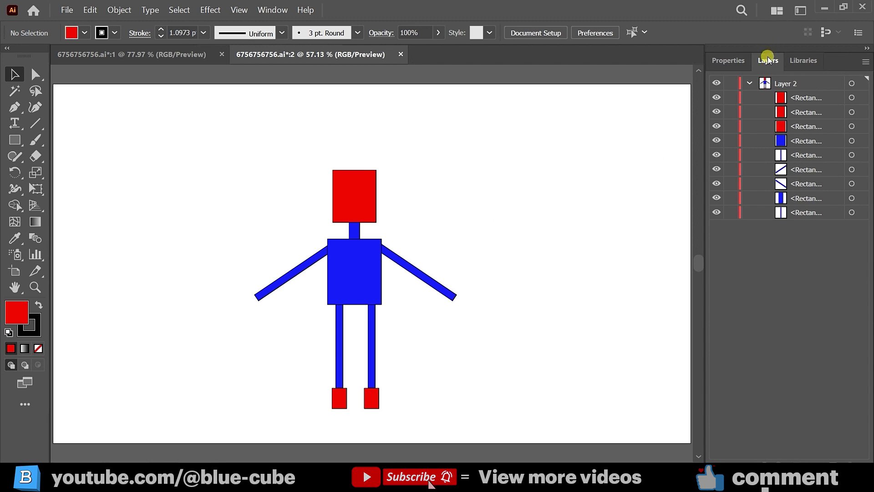
Toggle visibility of the left foot, right foot and head to check them.
{"action": "left_click", "coordinate": [716, 97]}
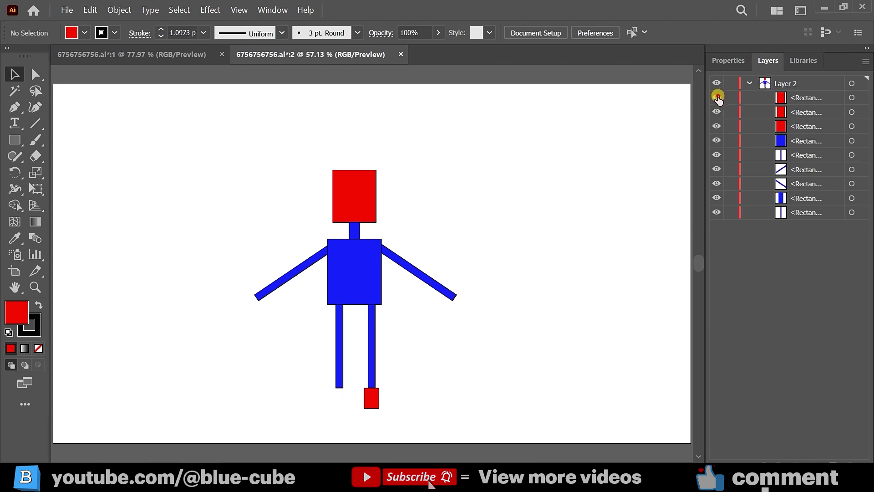
{"action": "left_click", "coordinate": [717, 98]}
{"action": "left_click", "coordinate": [716, 112]}
{"action": "left_click", "coordinate": [715, 112]}
{"action": "left_click", "coordinate": [716, 126]}
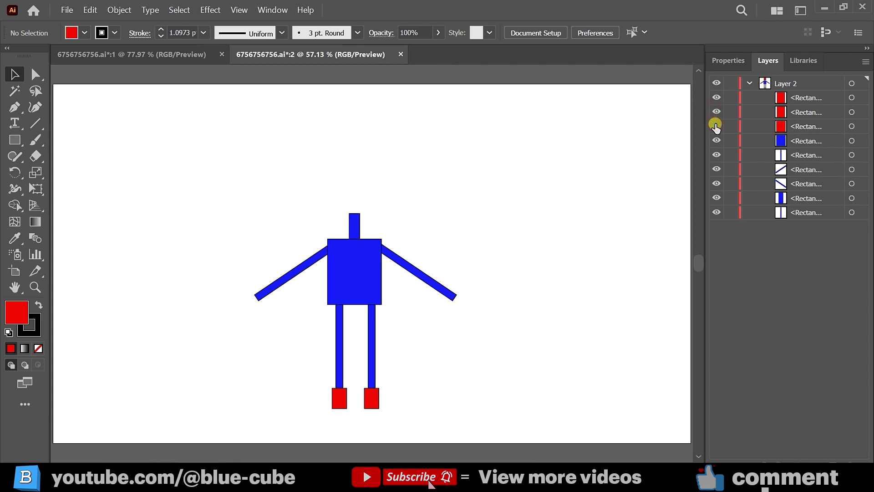
{"action": "left_click", "coordinate": [716, 127]}
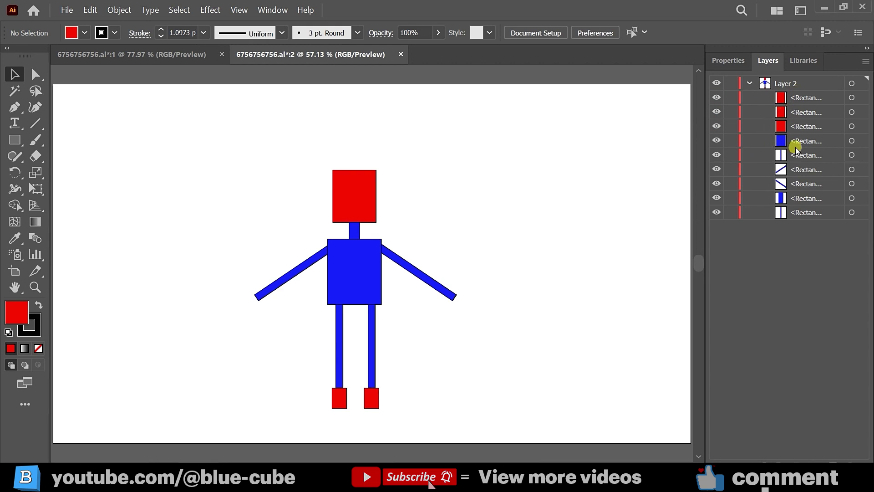
Release Layer 2's artwork into separate sublayers with Release to Layers (Sequence).
{"action": "left_click", "coordinate": [851, 84]}
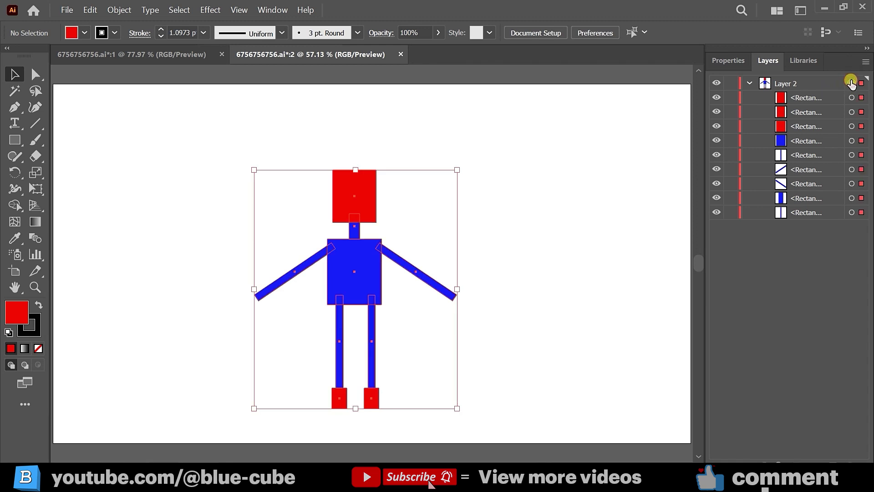
{"action": "left_click", "coordinate": [802, 87]}
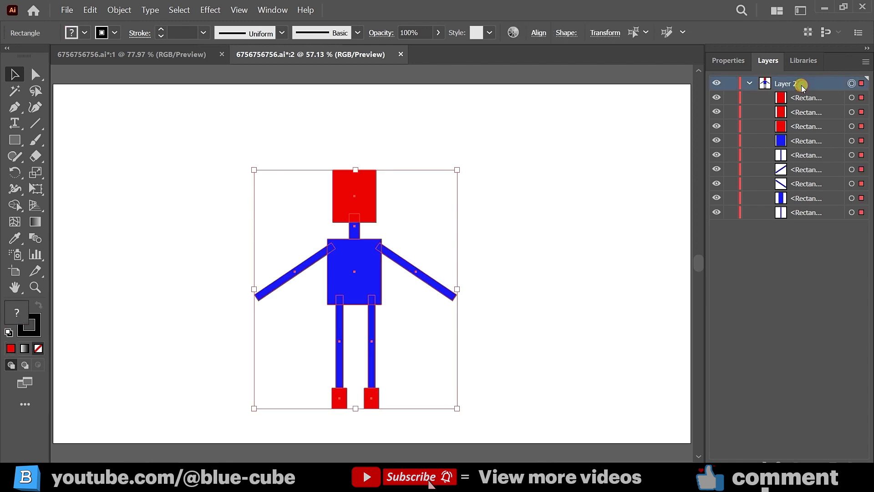
{"action": "left_click", "coordinate": [864, 60]}
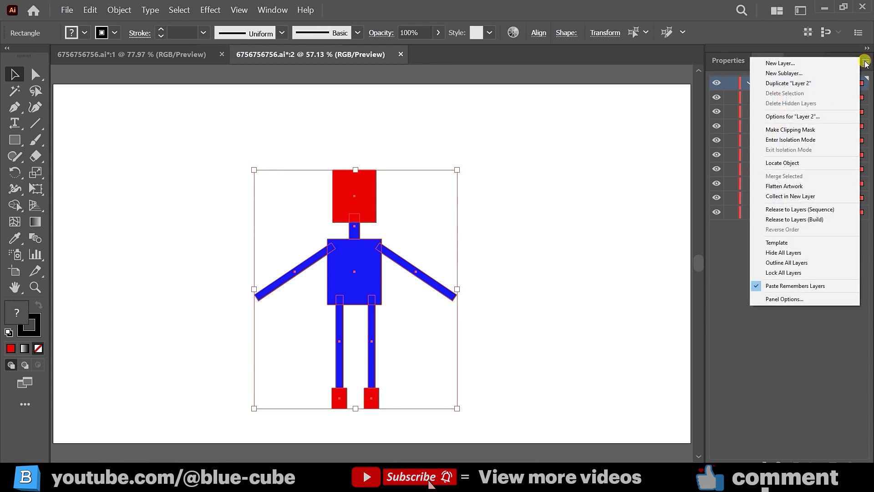
{"action": "left_click", "coordinate": [806, 211]}
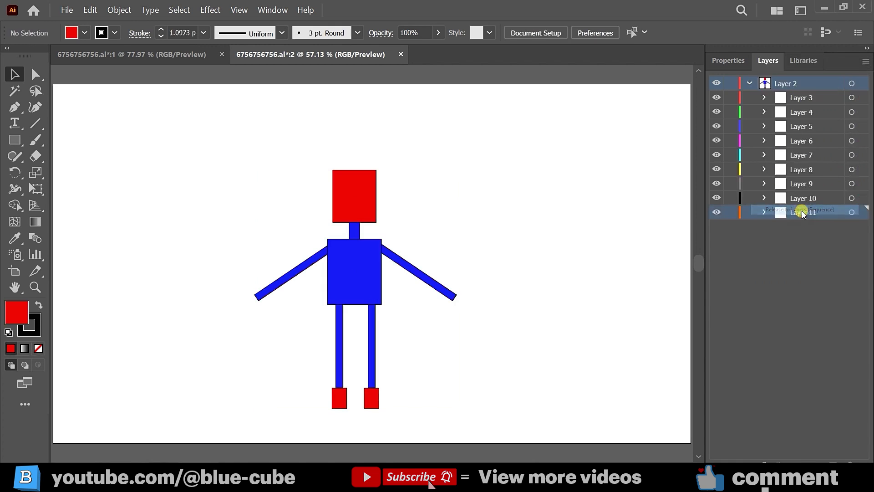
Move Layers 3–11 above Layer 2, delete the empty Layer 2, and recheck Layer 3.
{"action": "left_click", "coordinate": [798, 99]}
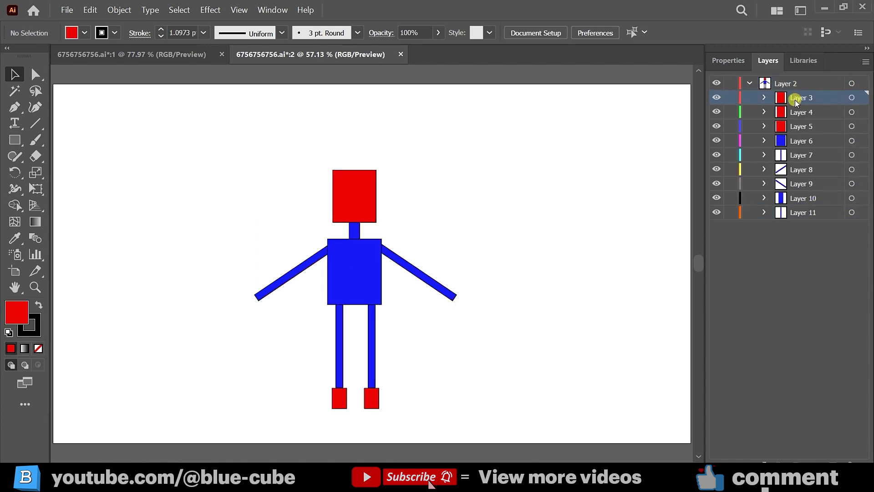
{"action": "left_click", "coordinate": [799, 213], "text": "shift"}
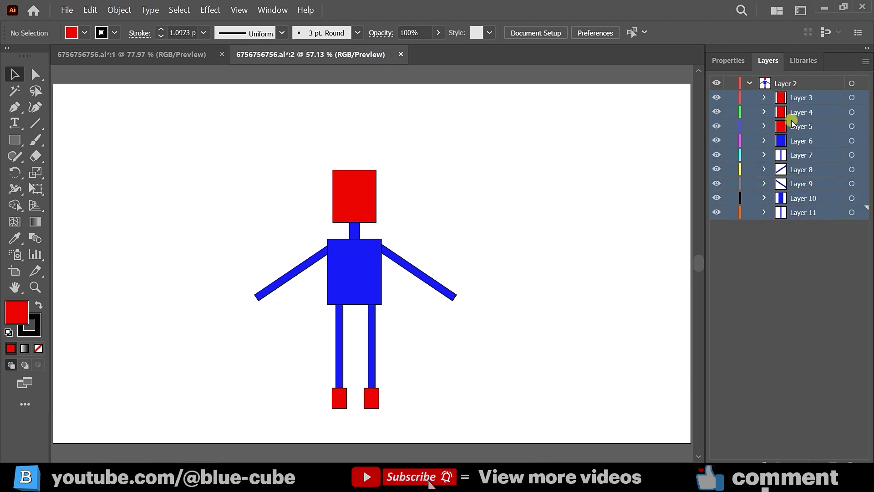
{"action": "left_click_drag", "start_coordinate": [793, 99], "coordinate": [770, 78]}
{"action": "left_click", "coordinate": [786, 212]}
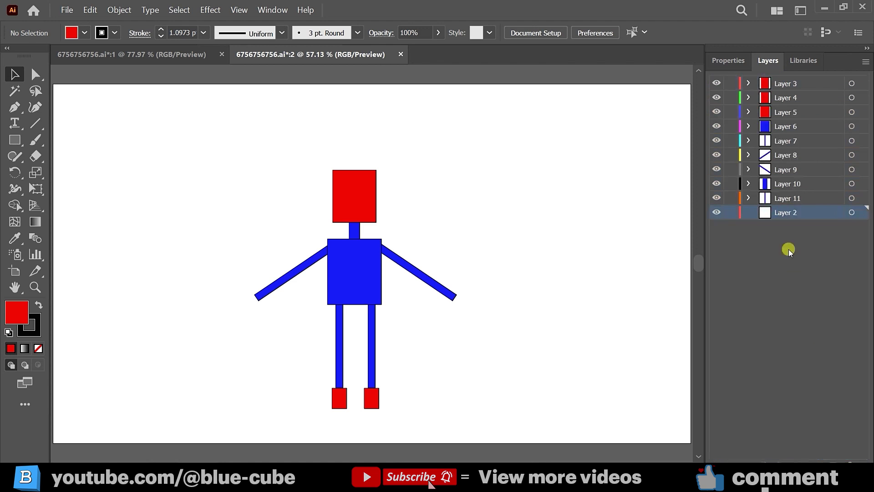
{"action": "left_click", "coordinate": [851, 460]}
{"action": "left_click", "coordinate": [717, 84]}
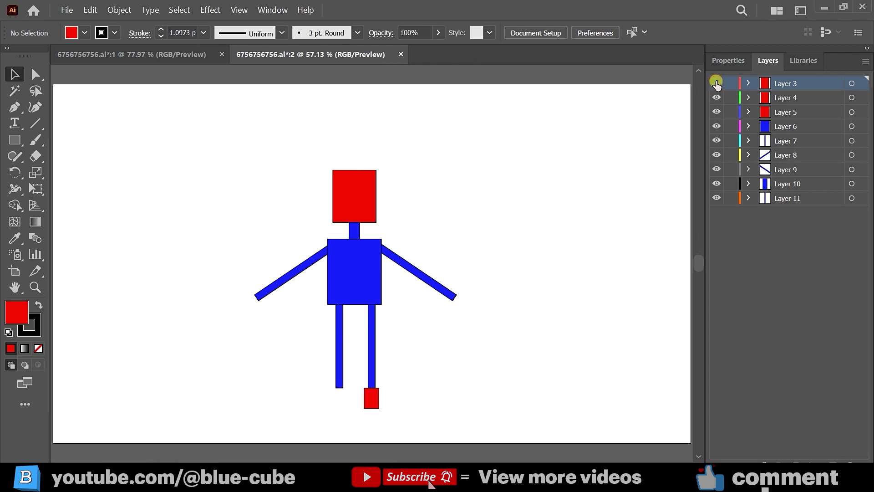
{"action": "left_click", "coordinate": [716, 84]}
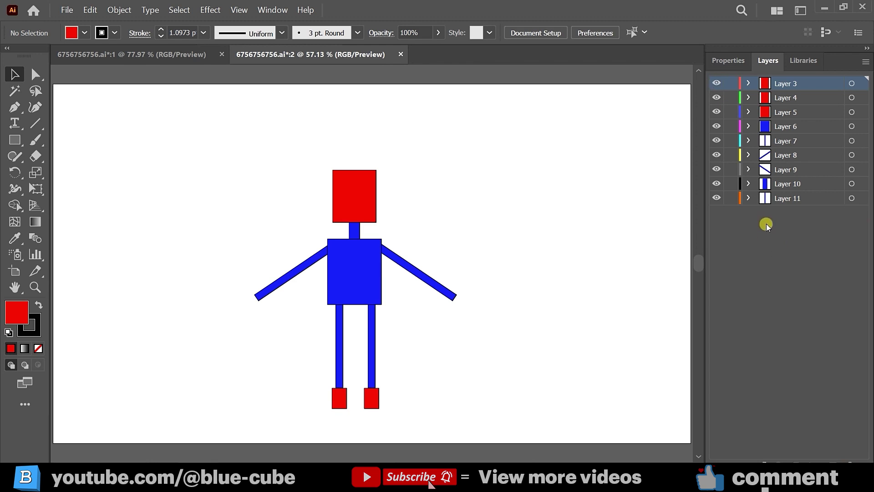
Save the layered stick figure as 002.ai, accepting the Illustrator Options.
{"action": "left_click", "coordinate": [59, 10]}
{"action": "left_click", "coordinate": [86, 105]}
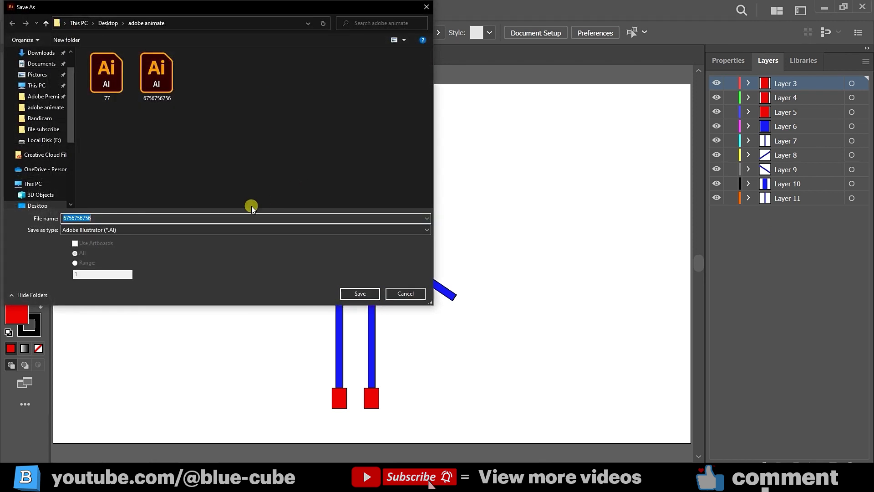
{"action": "type", "text": "002"}
{"action": "left_click", "coordinate": [358, 294]}
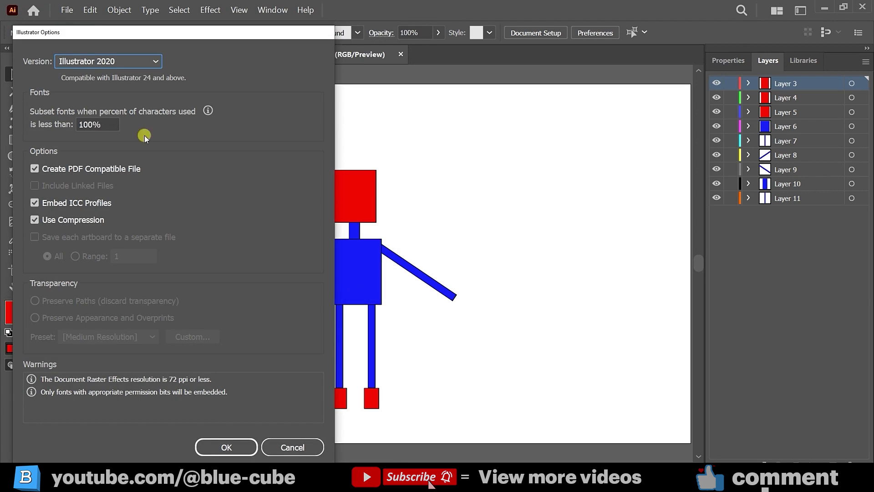
{"action": "left_click", "coordinate": [226, 447]}
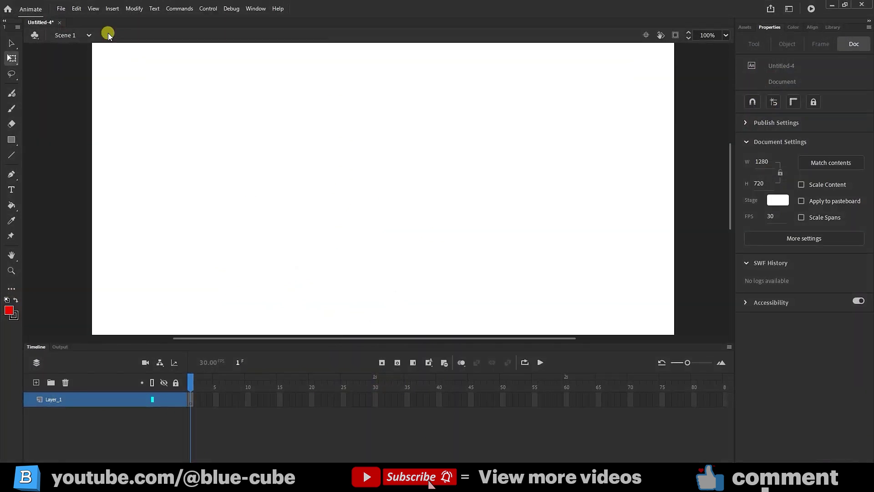
Choose 002.ai for Import to Stage.
{"action": "left_click", "coordinate": [61, 8]}
{"action": "mouse_move", "coordinate": [146, 142]}
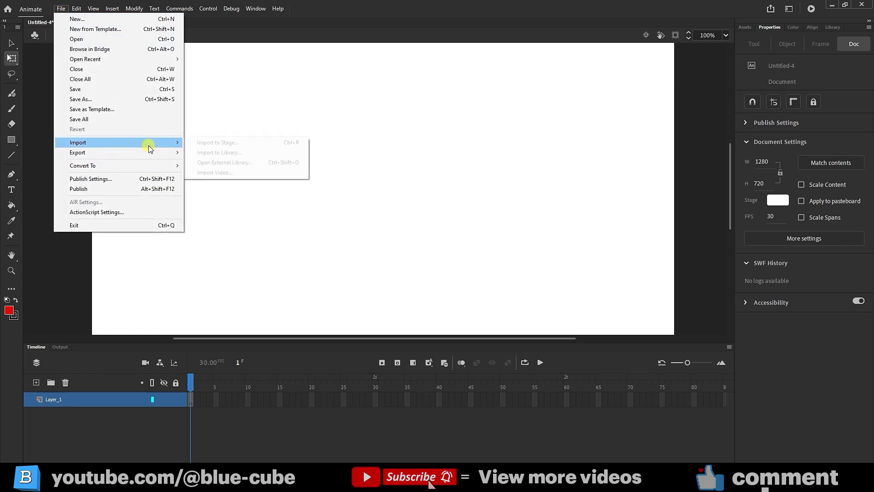
{"action": "left_click", "coordinate": [209, 139]}
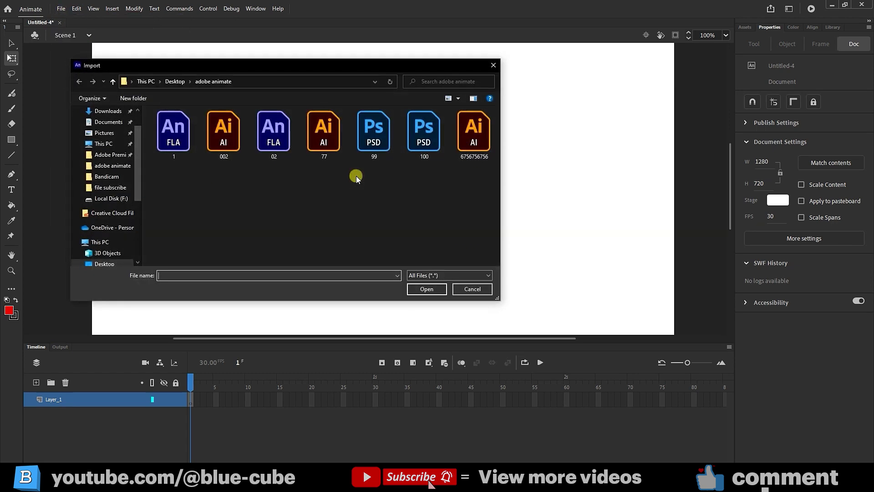
{"action": "left_click", "coordinate": [223, 144]}
{"action": "left_click", "coordinate": [426, 289]}
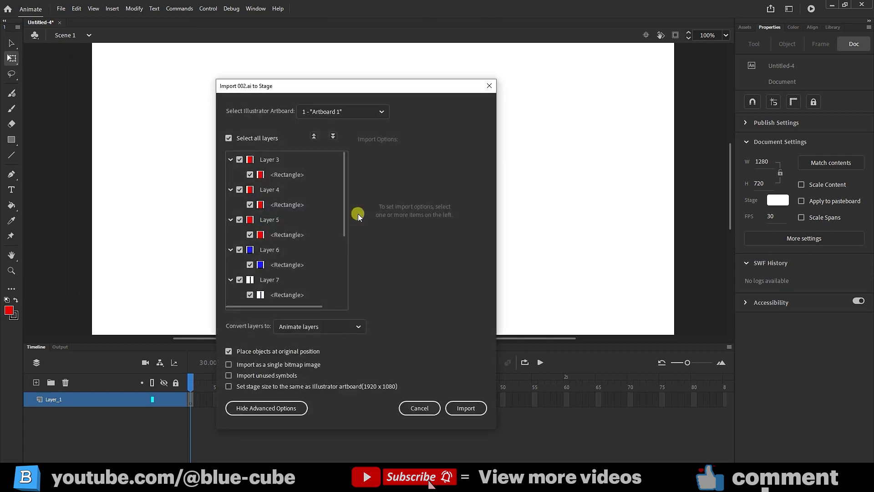
Keep all layers selected and set Layer 3 to import as movie clip instance 88.
{"action": "left_click", "coordinate": [228, 138]}
{"action": "left_click", "coordinate": [229, 139]}
{"action": "left_click", "coordinate": [292, 162]}
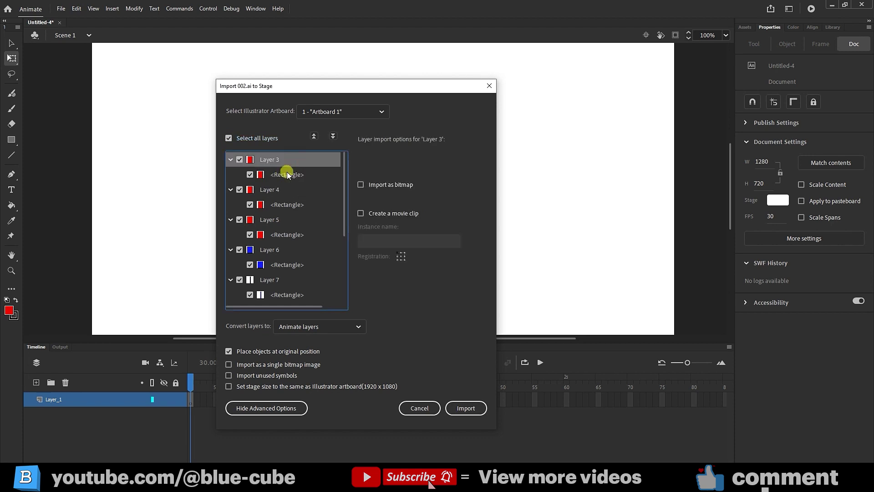
{"action": "left_click", "coordinate": [250, 175]}
{"action": "left_click", "coordinate": [250, 175]}
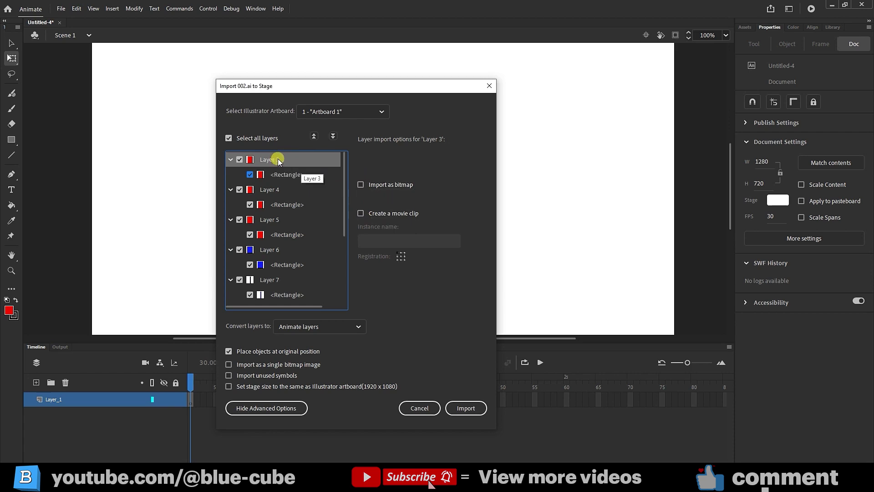
{"action": "left_click", "coordinate": [362, 215]}
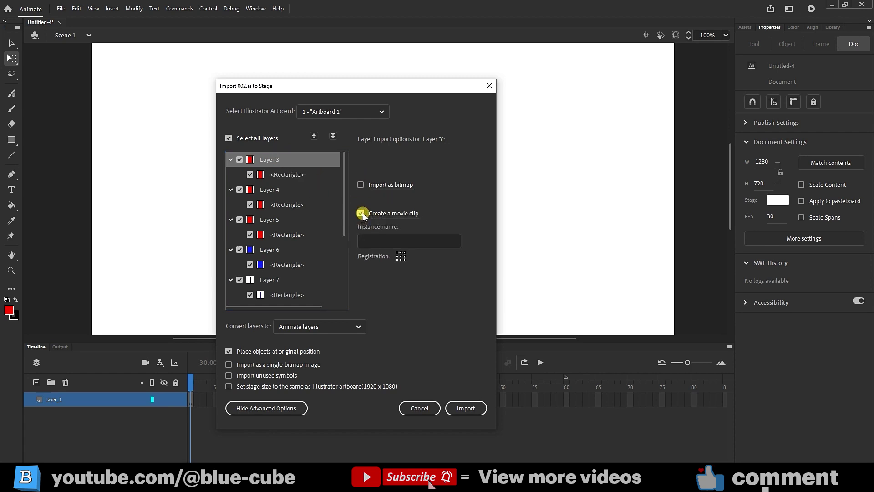
{"action": "left_click", "coordinate": [375, 240]}
{"action": "type", "text": "88"}
Import the stick figure and move it up and left on the stage.
{"action": "left_click", "coordinate": [467, 408]}
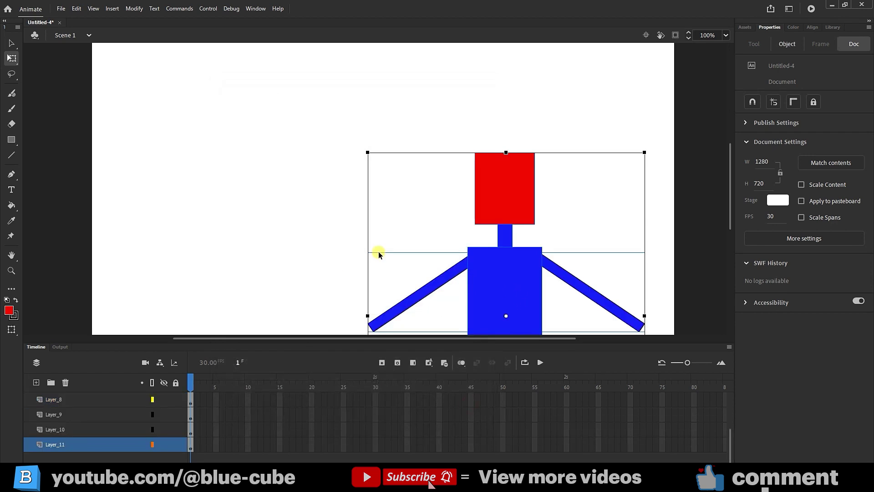
{"action": "left_click_drag", "start_coordinate": [523, 293], "coordinate": [394, 193]}
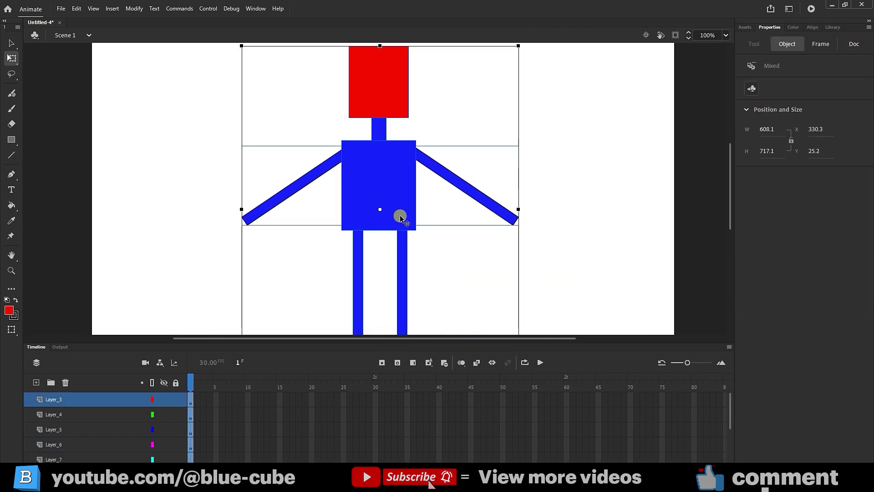
{"action": "left_click", "coordinate": [63, 413]}
{"action": "left_click", "coordinate": [54, 429]}
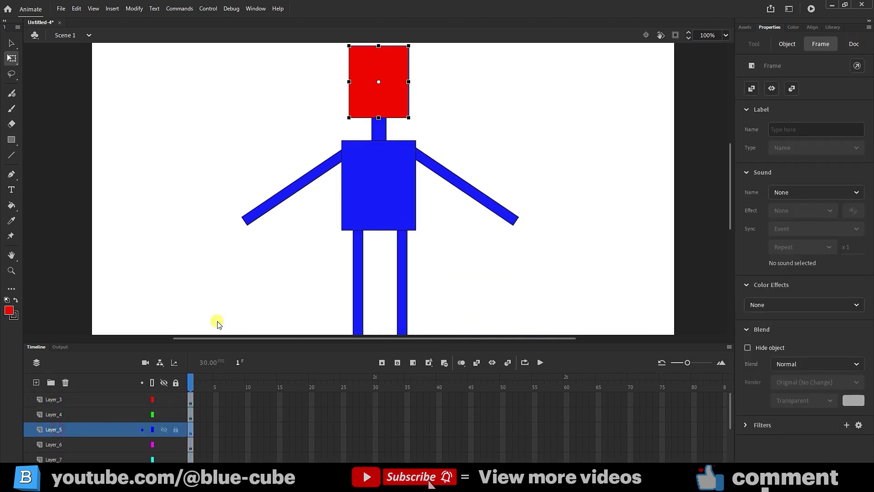
Zoom to 50% and scale the whole figure to about 432 × 510.
{"action": "left_click", "coordinate": [726, 35]}
{"action": "left_click", "coordinate": [734, 108]}
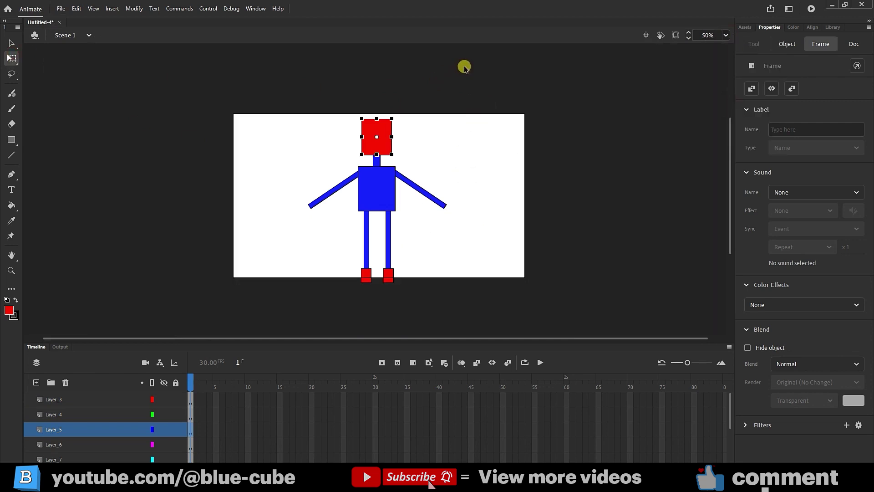
{"action": "left_click_drag", "start_coordinate": [465, 67], "coordinate": [241, 317]}
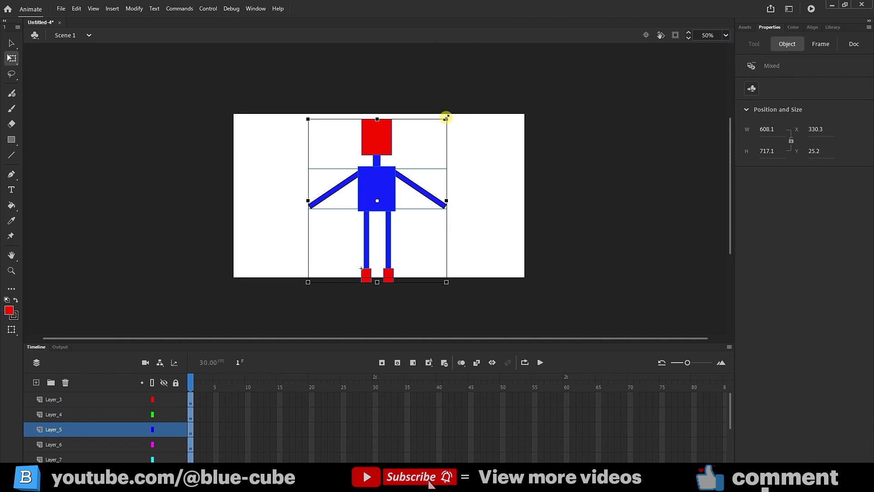
{"action": "left_click_drag", "start_coordinate": [446, 118], "coordinate": [427, 142]}
{"action": "left_click_drag", "start_coordinate": [390, 199], "coordinate": [380, 199]}
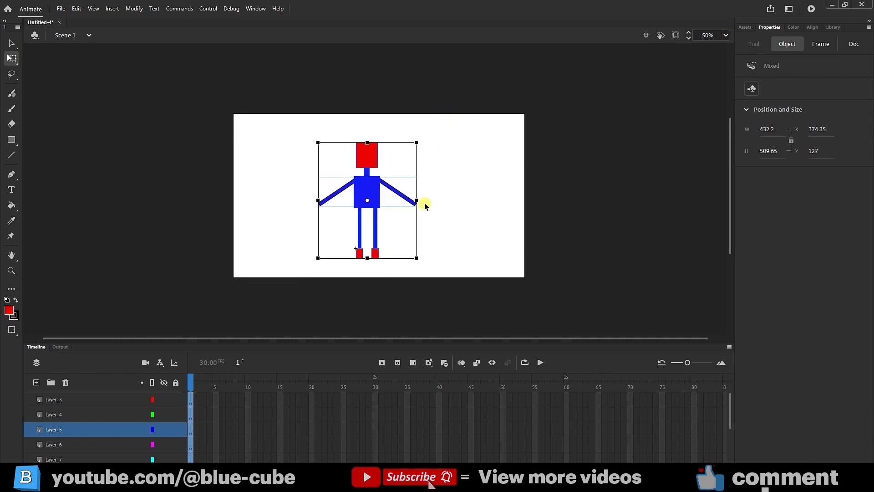
Zoom back in, pull both feet and the torso apart, then undo the torso move.
{"action": "key", "text": "ctrl+equal"}
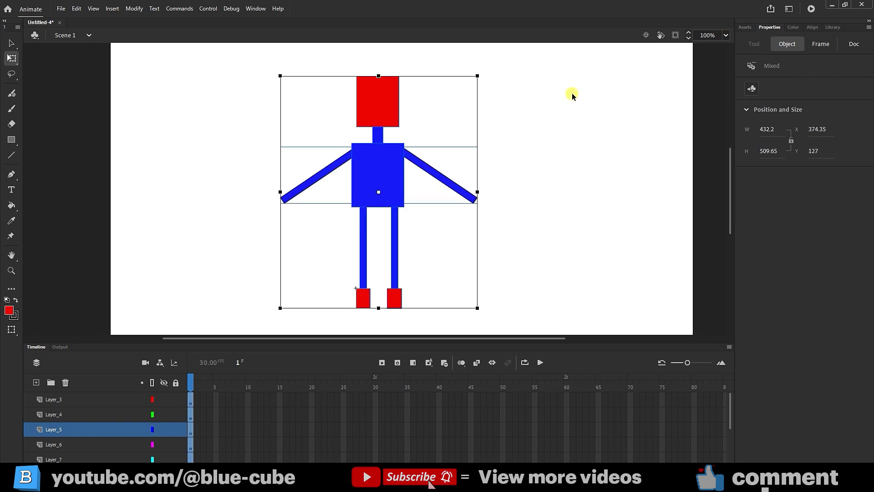
{"action": "left_click", "coordinate": [565, 184]}
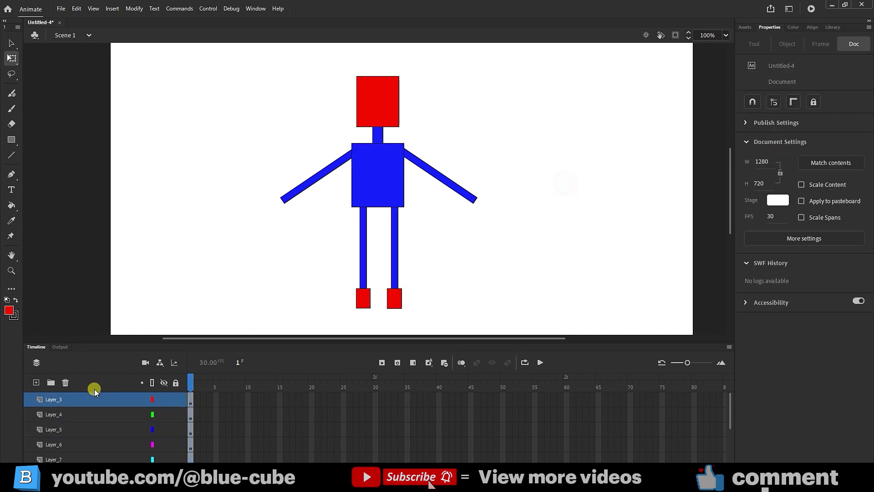
{"action": "left_click", "coordinate": [54, 415]}
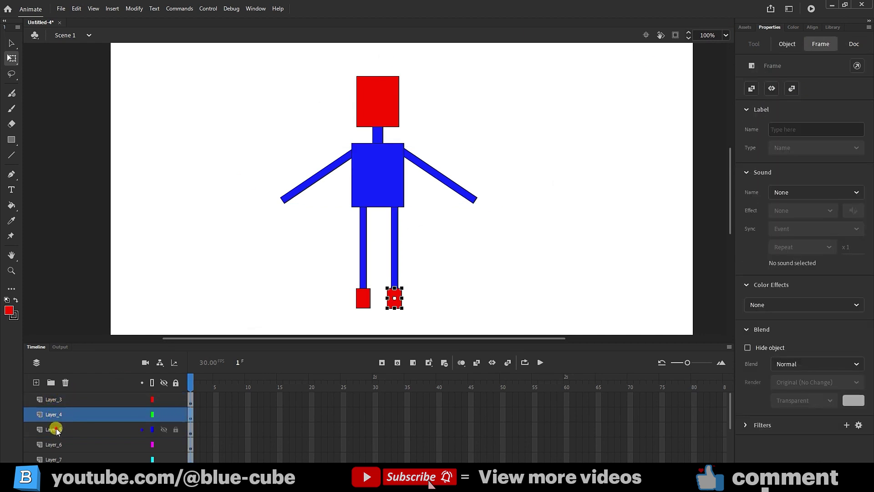
{"action": "left_click", "coordinate": [56, 401]}
{"action": "left_click", "coordinate": [57, 415]}
{"action": "left_click_drag", "start_coordinate": [394, 300], "coordinate": [461, 298]}
{"action": "left_click_drag", "start_coordinate": [362, 298], "coordinate": [285, 303]}
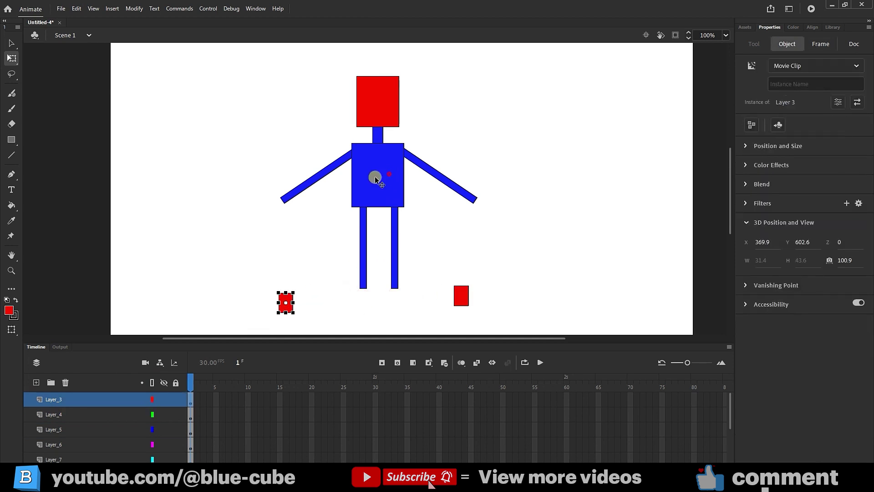
{"action": "left_click_drag", "start_coordinate": [375, 176], "coordinate": [236, 192]}
{"action": "key", "text": "ctrl+z"}
{"action": "key", "text": "ctrl+z"}
{"action": "key", "text": "ctrl+z"}
{"action": "key", "text": "ctrl+z"}
{"action": "key", "text": "ctrl+z"}
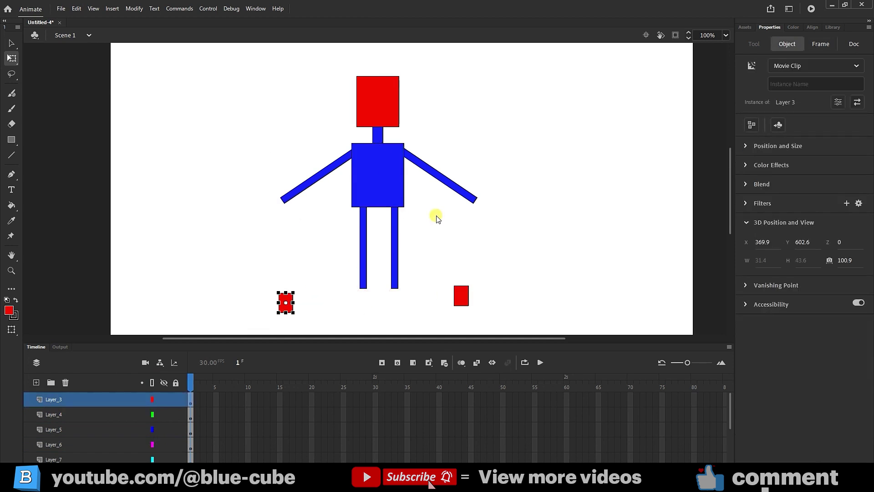